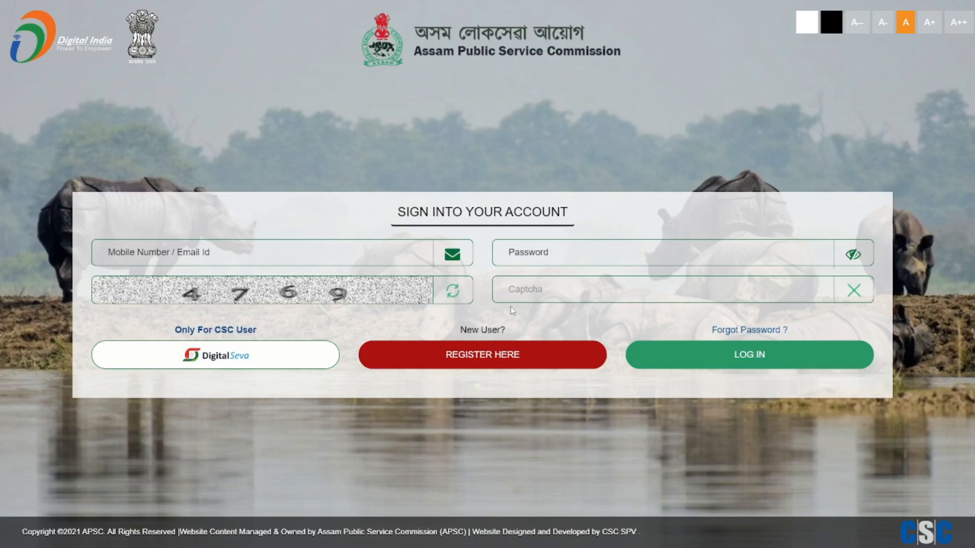
# Step: Start a new account registration and enter the applicant's, father's and mother's names with gender Male
pyautogui.click(449, 361)
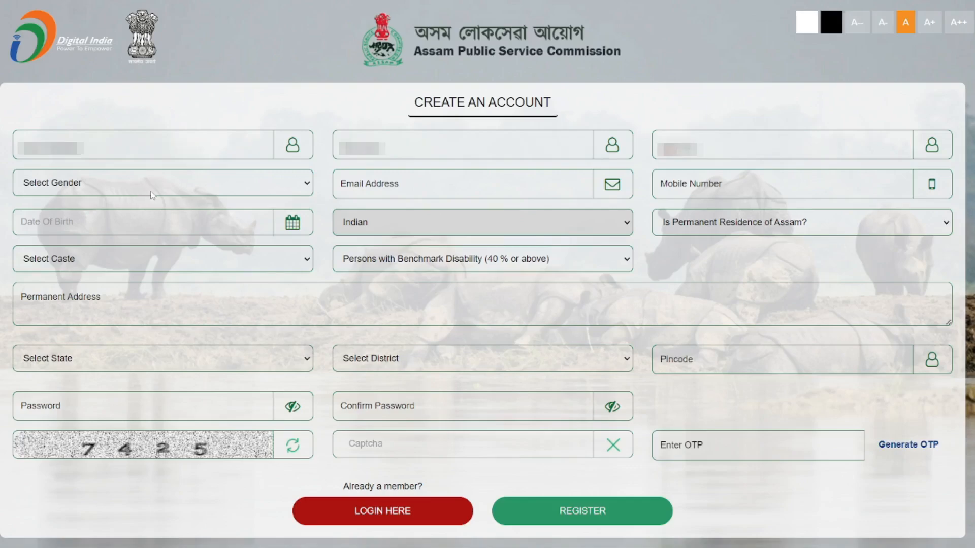
pyautogui.click(154, 189)
pyautogui.click(163, 209)
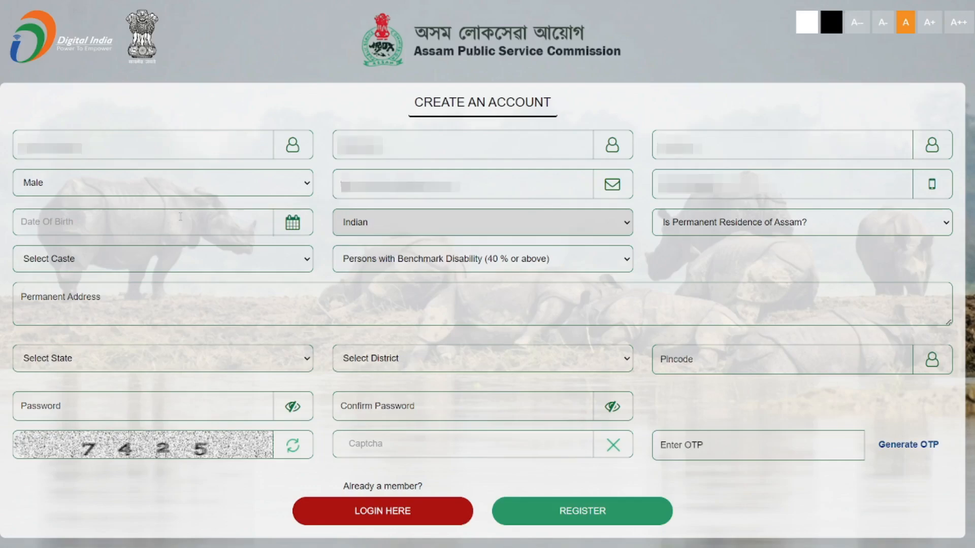
pyautogui.click(189, 221)
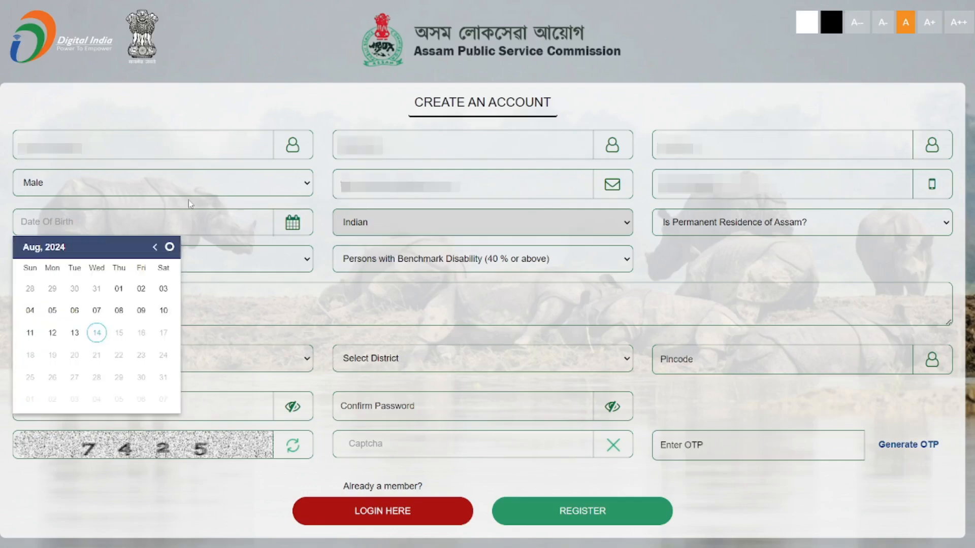
pyautogui.click(54, 247)
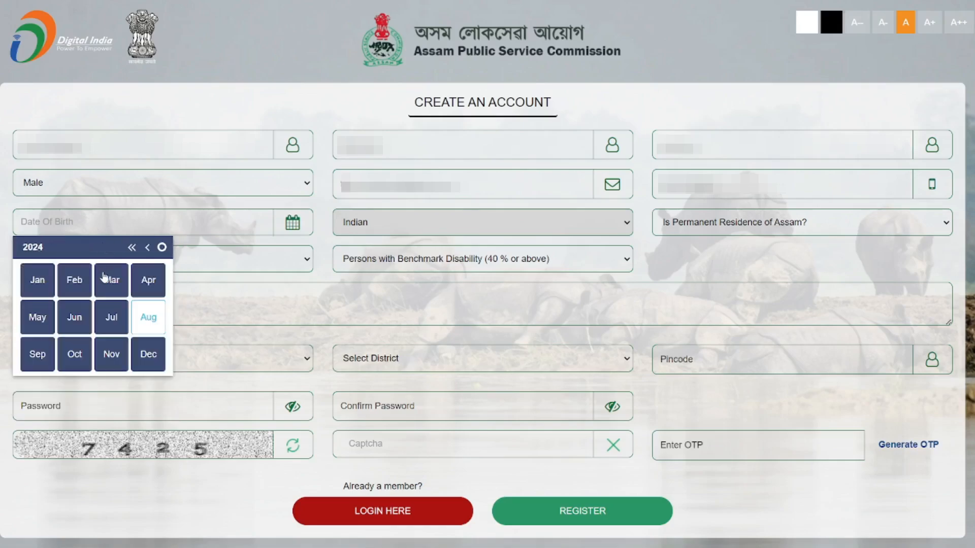
pyautogui.click(131, 247)
pyautogui.click(130, 247)
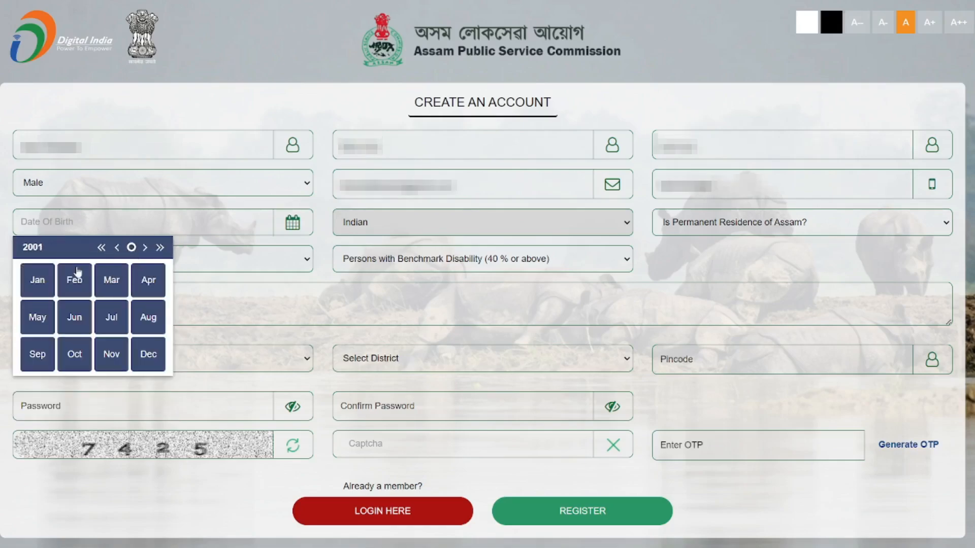
pyautogui.click(45, 283)
pyautogui.click(76, 290)
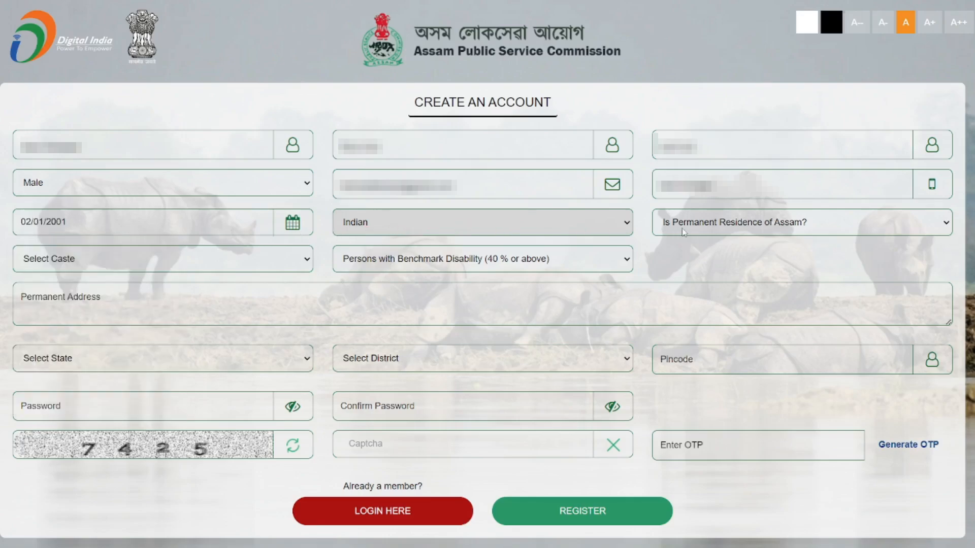
# Step: Mark permanent Assam residency, caste Scheduled Tribes Plains (STP), no benchmark disability, and enter the permanent address
pyautogui.click(711, 242)
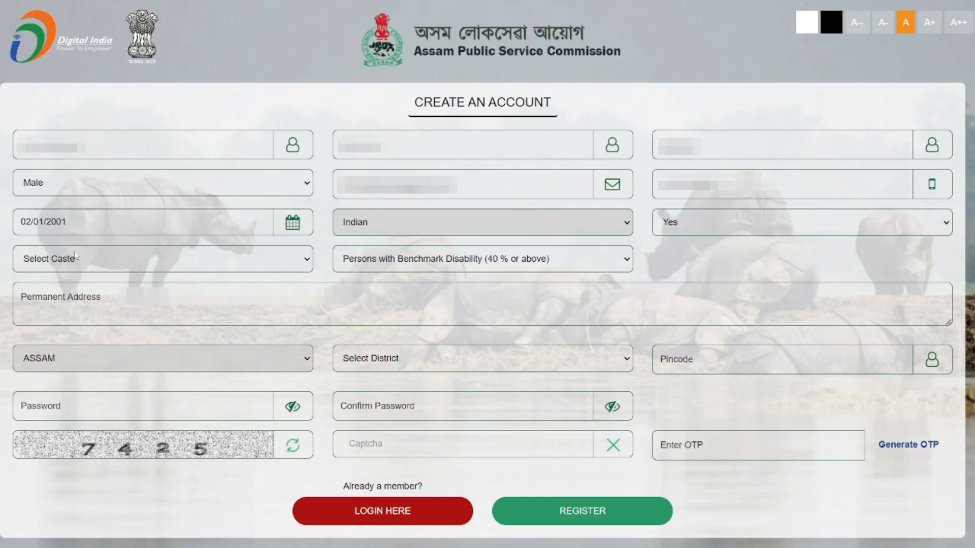
pyautogui.click(61, 267)
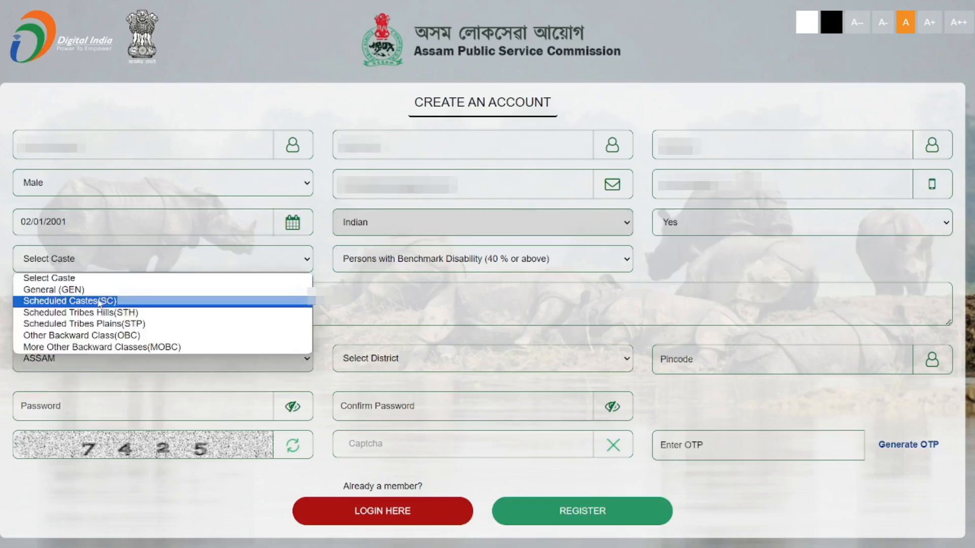
pyautogui.click(101, 321)
pyautogui.click(498, 268)
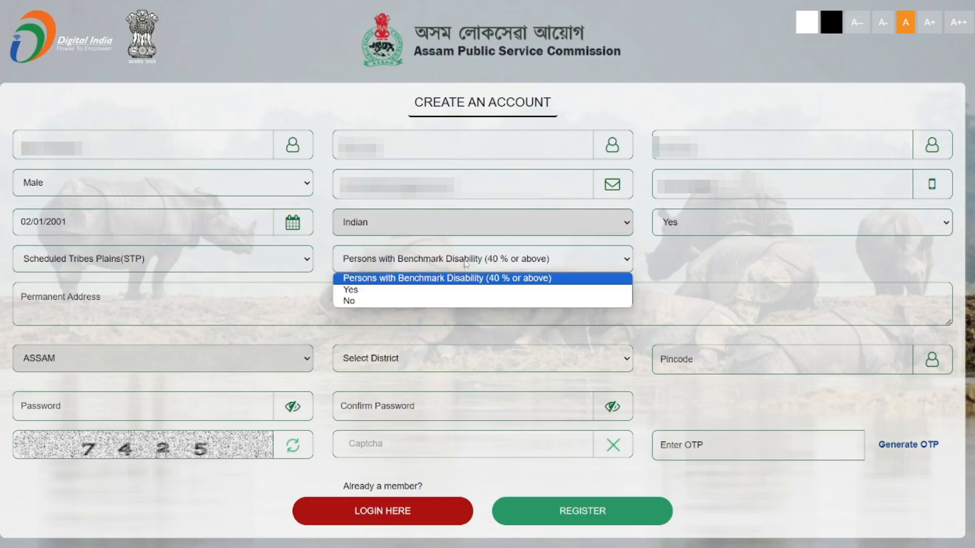
pyautogui.click(425, 300)
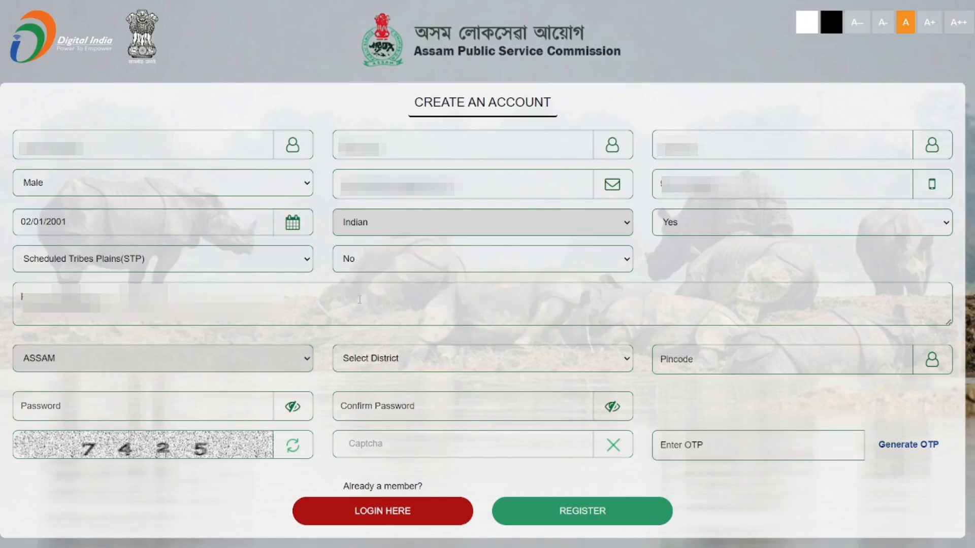
pyautogui.click(360, 300)
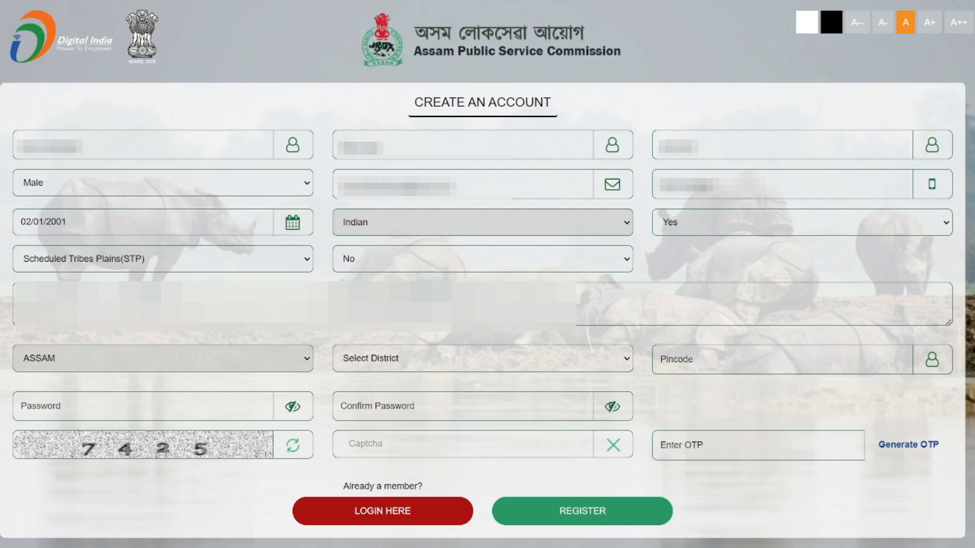
pyautogui.click(386, 358)
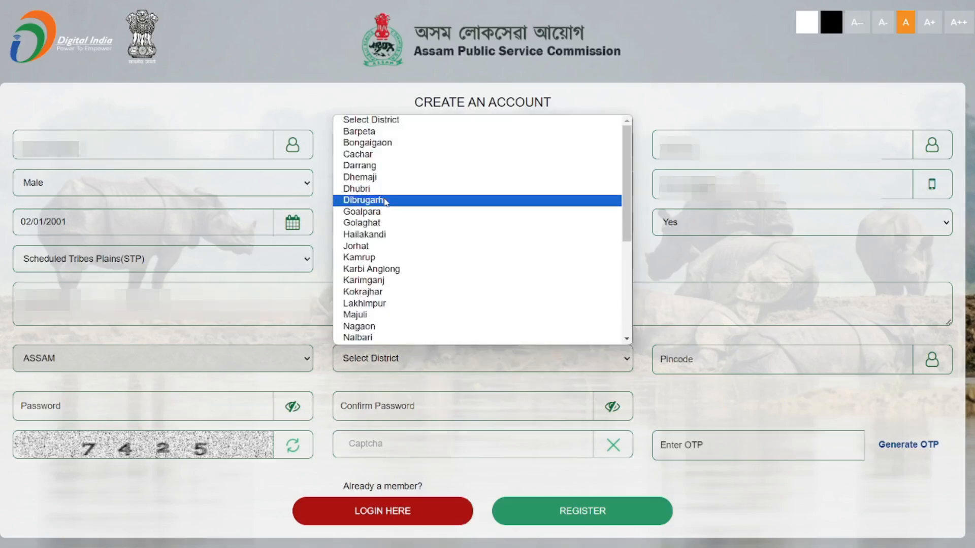
# Step: Choose district Dibrugarh, enter pincode 785675, set the account password, and submit the registration
pyautogui.click(385, 202)
pyautogui.click(705, 360)
pyautogui.write('785675')
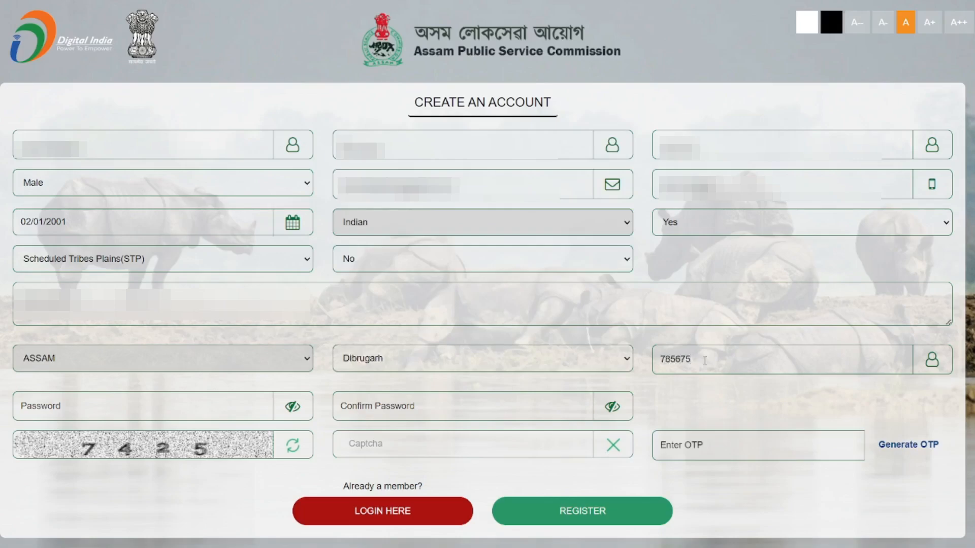
pyautogui.click(240, 414)
pyautogui.write('•••')
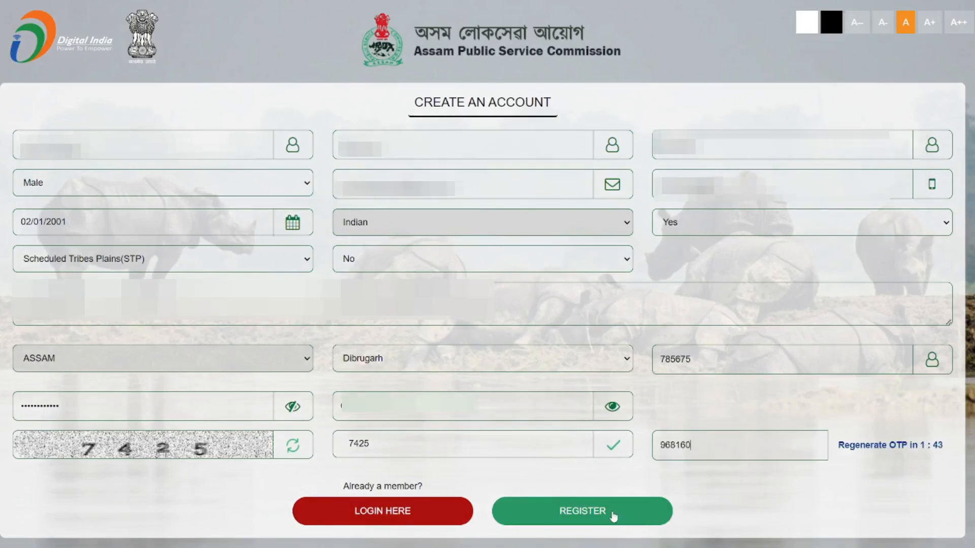
pyautogui.click(615, 515)
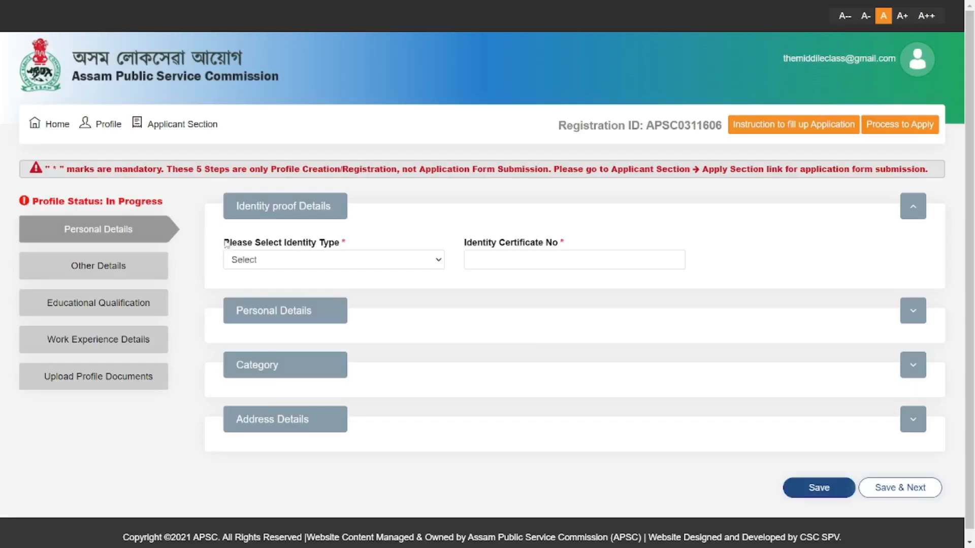
# Step: Choose Aadhaar Card as the identity document type
pyautogui.moveTo(225, 244); pyautogui.dragTo(355, 246)
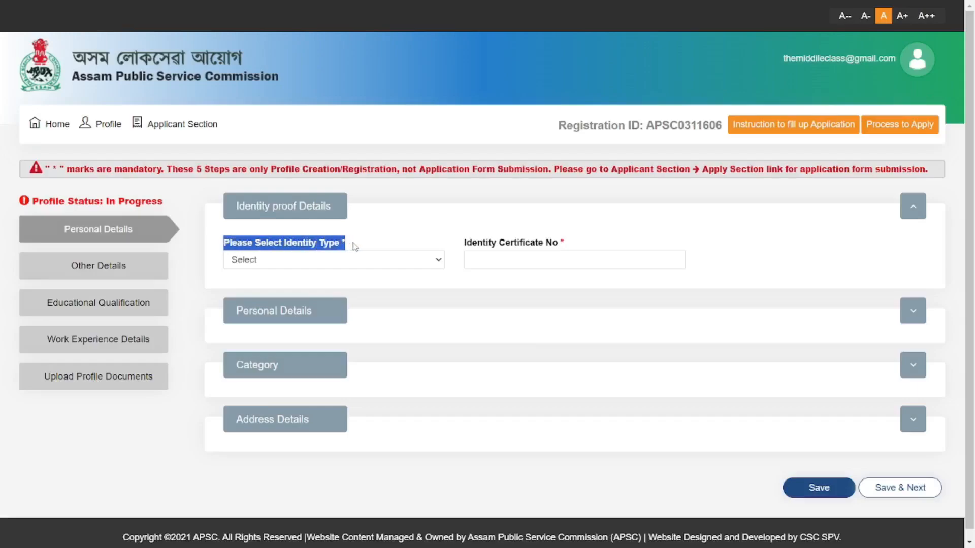
pyautogui.click(401, 269)
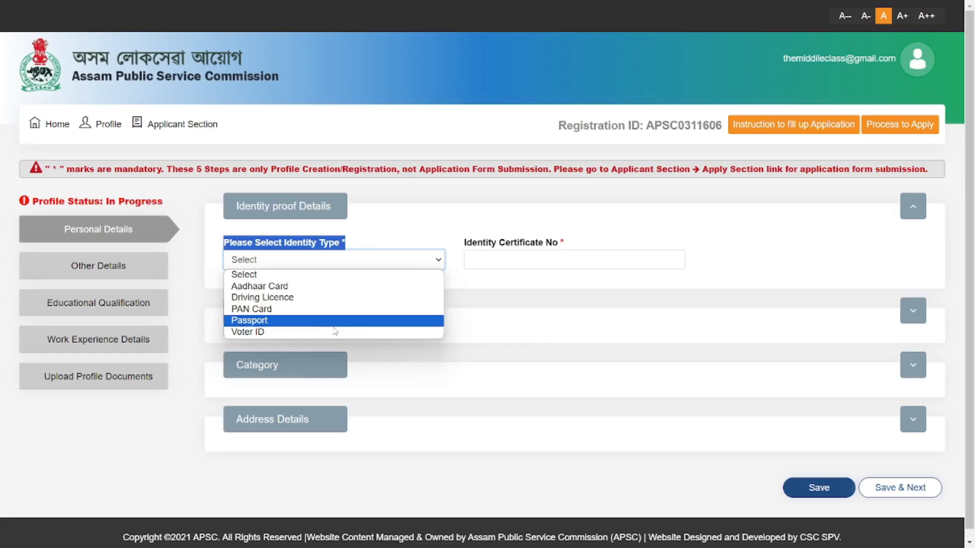
pyautogui.click(326, 288)
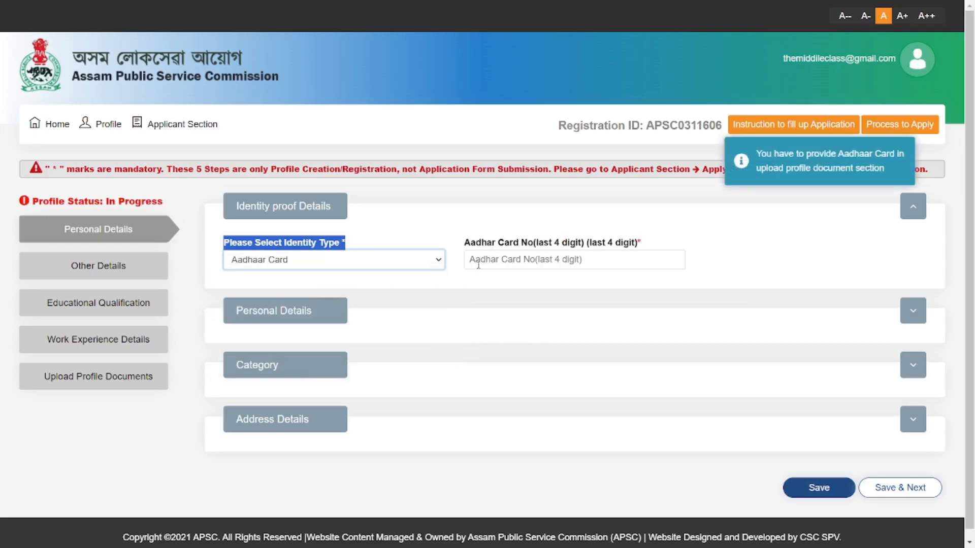
pyautogui.click(446, 240)
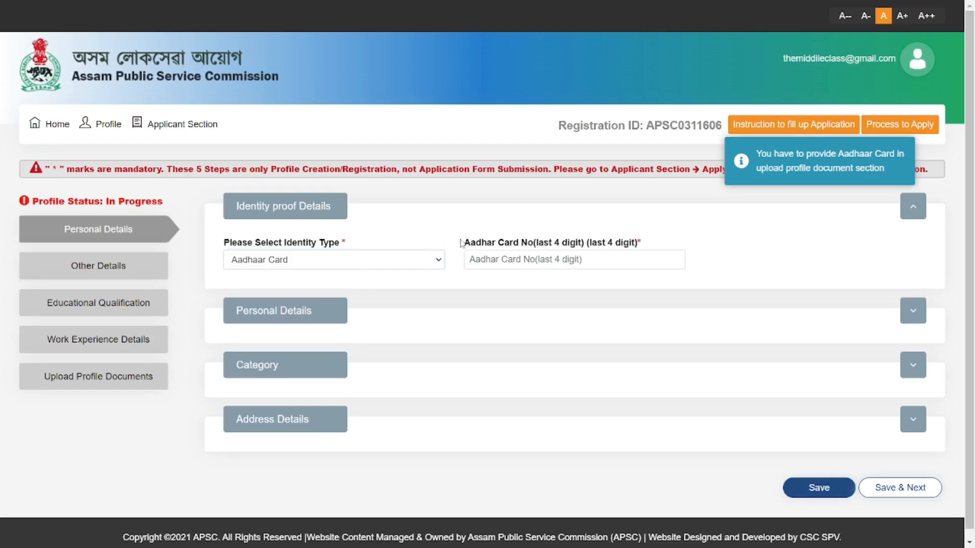
# Step: Enter and confirm the Aadhaar card's last four digits, then expand Personal Details
pyautogui.moveTo(466, 245); pyautogui.dragTo(650, 247)
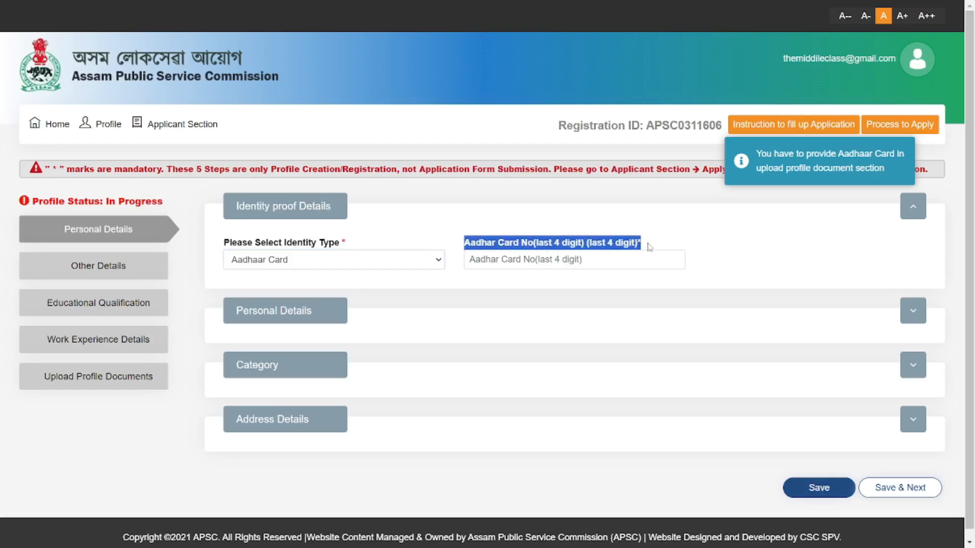
pyautogui.click(607, 267)
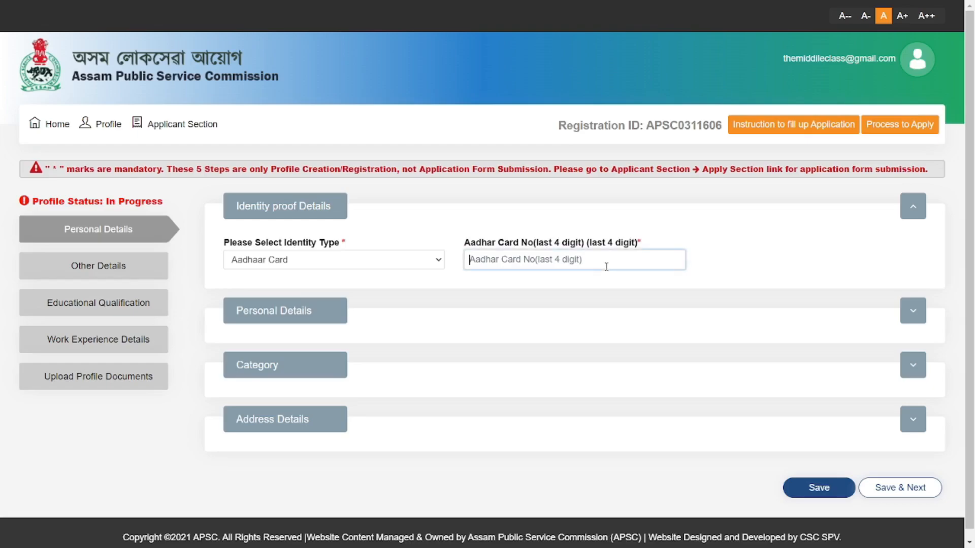
pyautogui.click(727, 262)
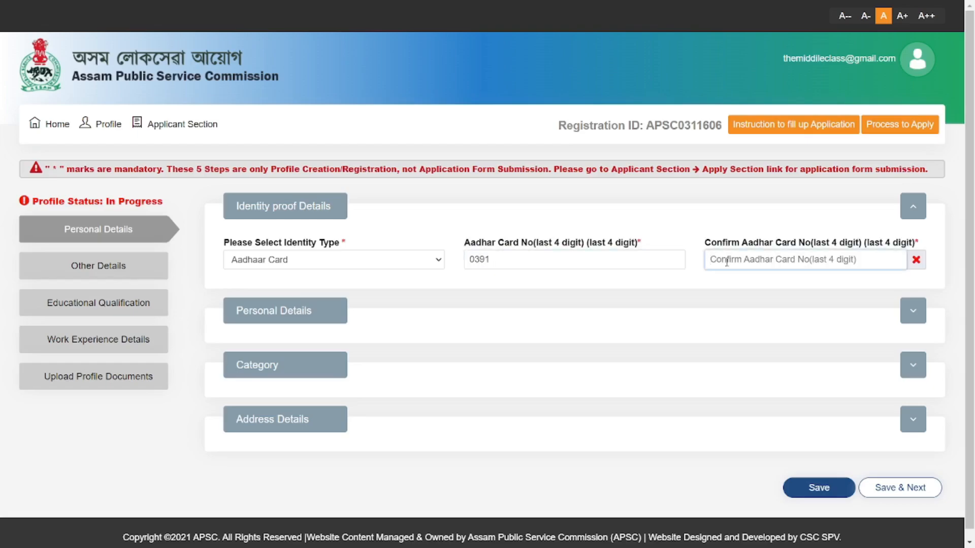
pyautogui.write('0391')
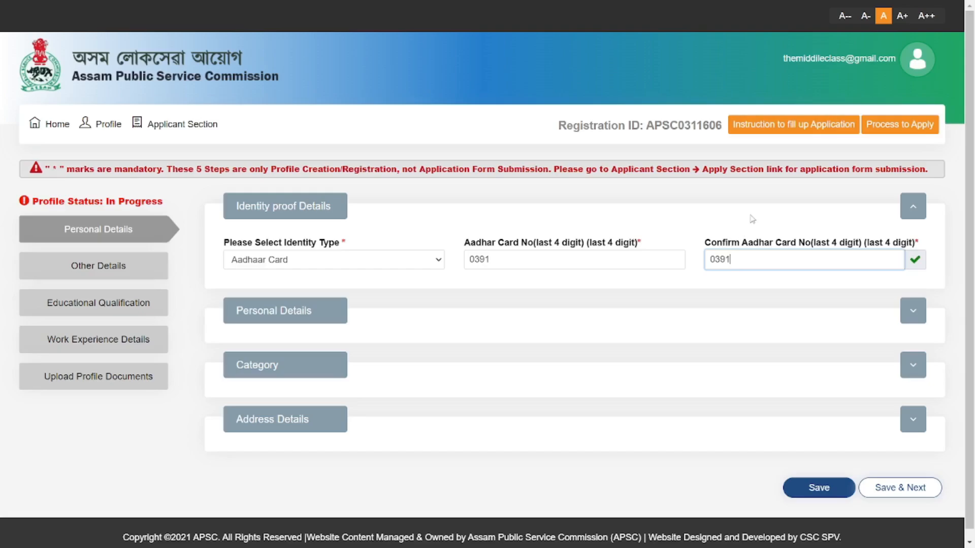
pyautogui.click(913, 320)
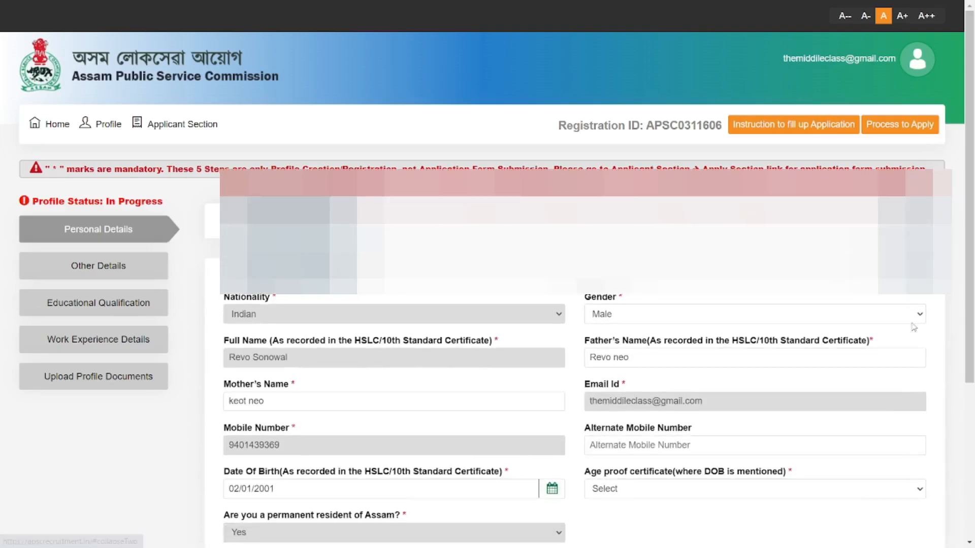
# Step: Select 10th/HSLC Admit card as the proof certificate and expand the Category section
pyautogui.scroll(-2, 619, 312)
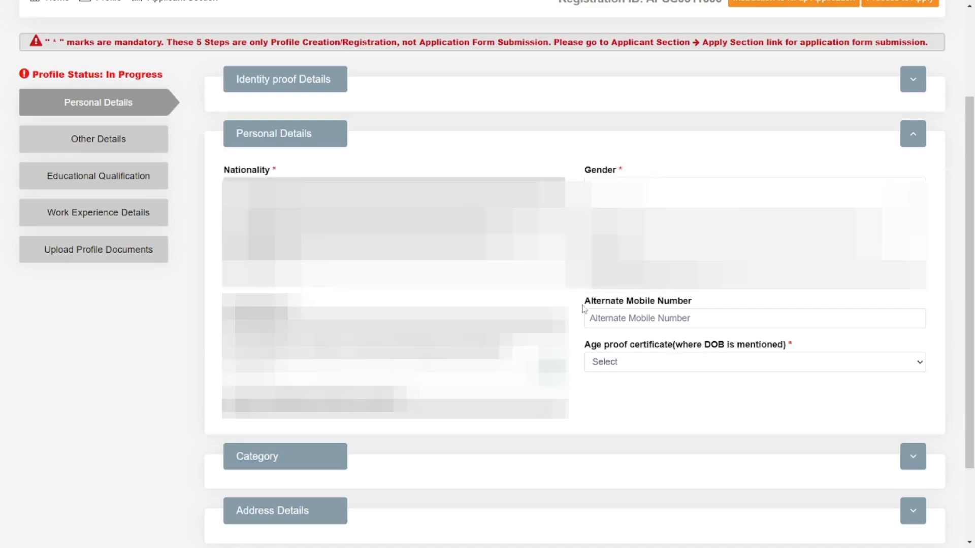
pyautogui.moveTo(587, 305); pyautogui.dragTo(706, 305)
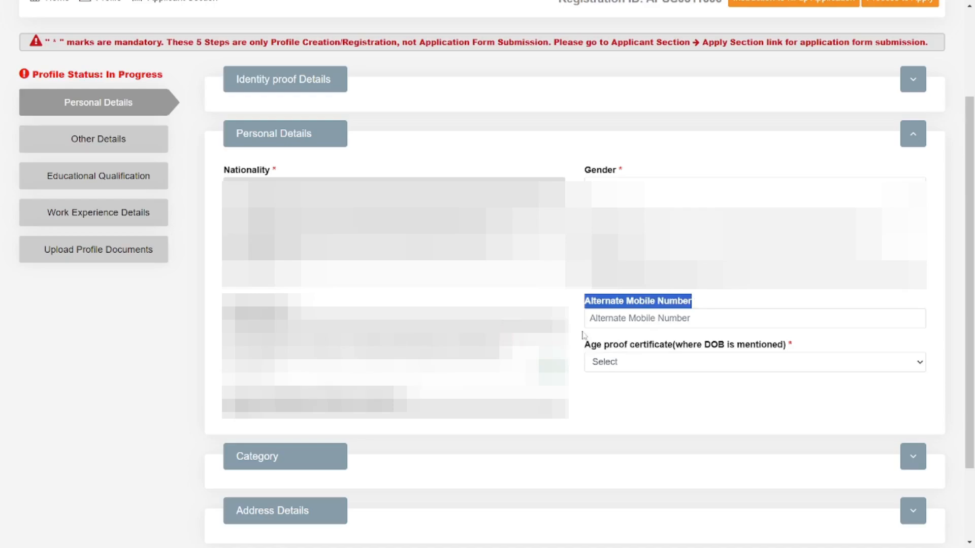
pyautogui.moveTo(584, 345); pyautogui.dragTo(788, 355)
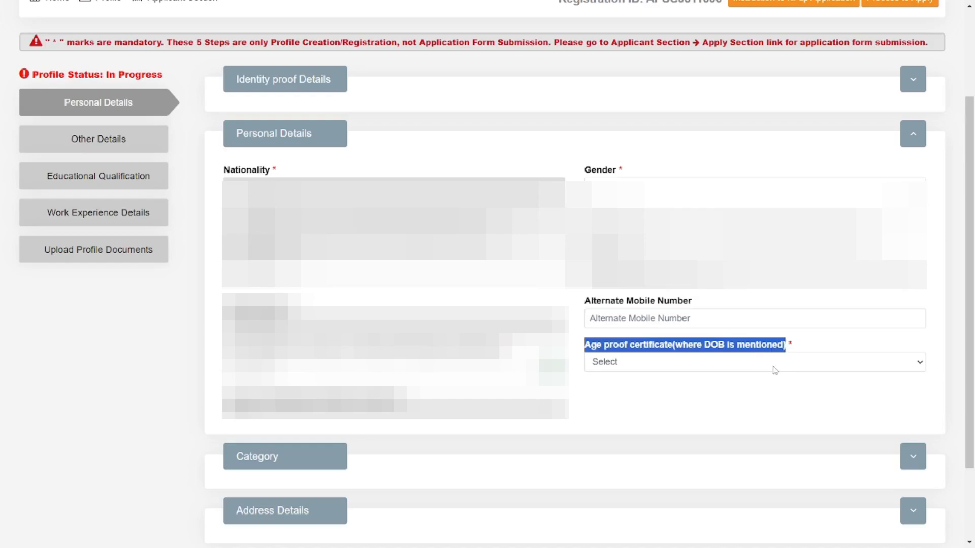
pyautogui.click(772, 369)
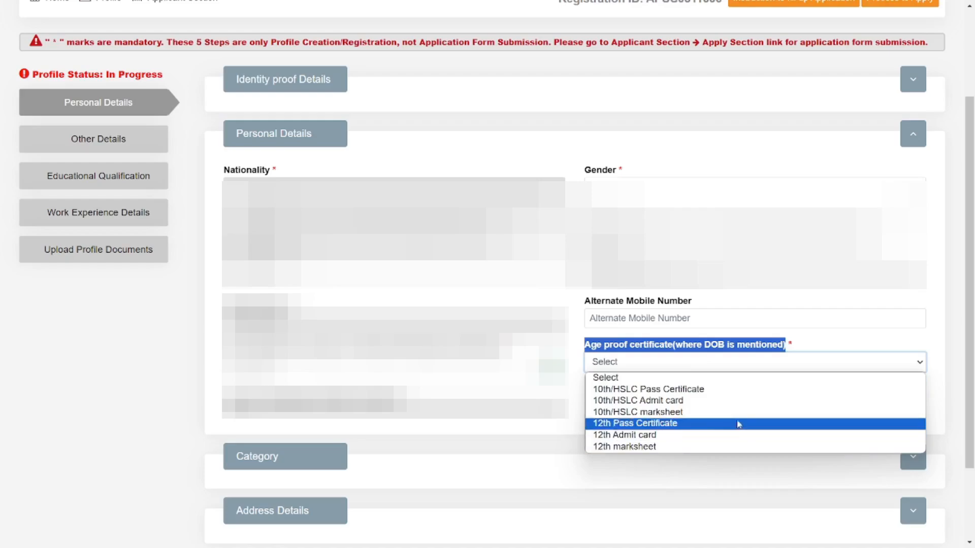
pyautogui.click(716, 401)
pyautogui.click(760, 407)
pyautogui.scroll(-3, 759, 407)
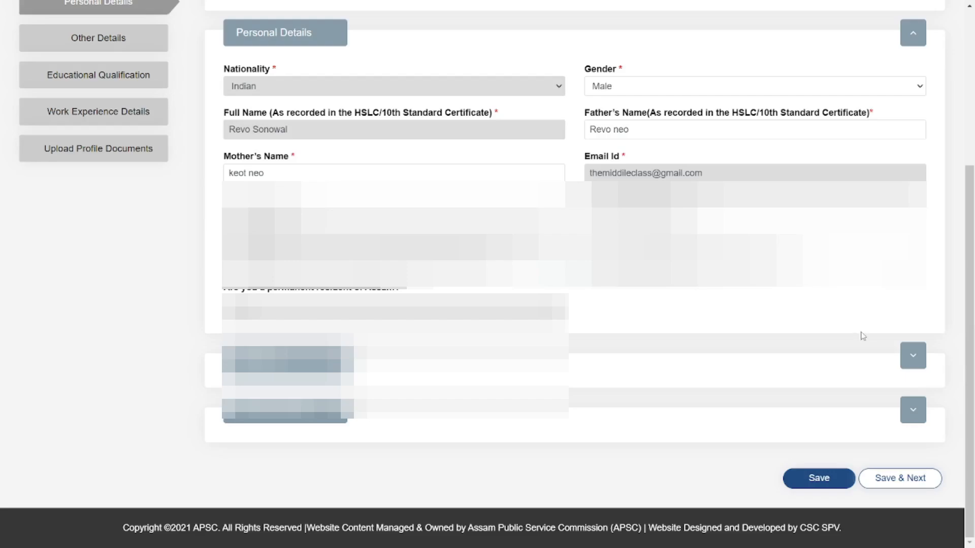
pyautogui.click(922, 360)
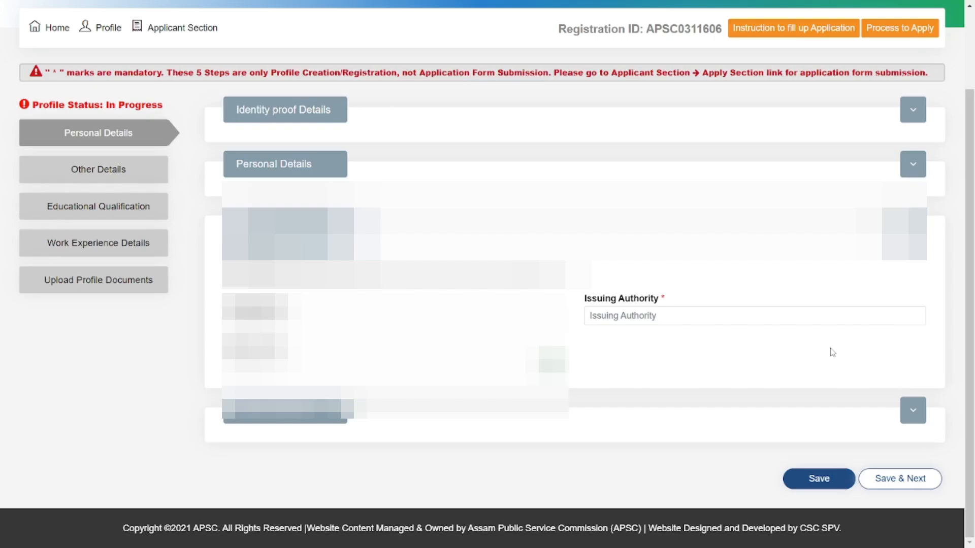
# Step: Enter 'Deputy Commissioner' as issuing authority, browse the issue-date calendar, and expand Address Details
pyautogui.click(675, 318)
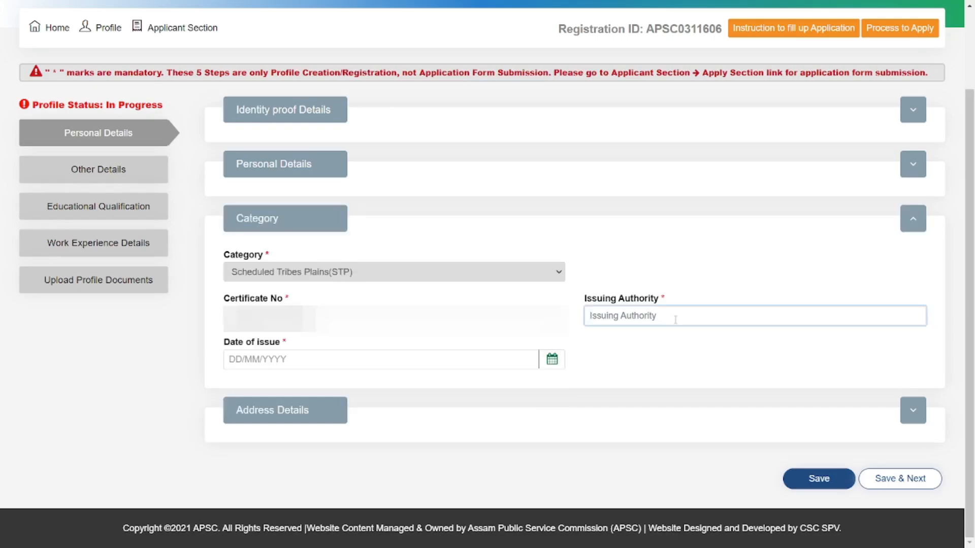
pyautogui.write('Deputy Commissioner')
pyautogui.click(235, 353)
pyautogui.moveTo(218, 347); pyautogui.dragTo(299, 348)
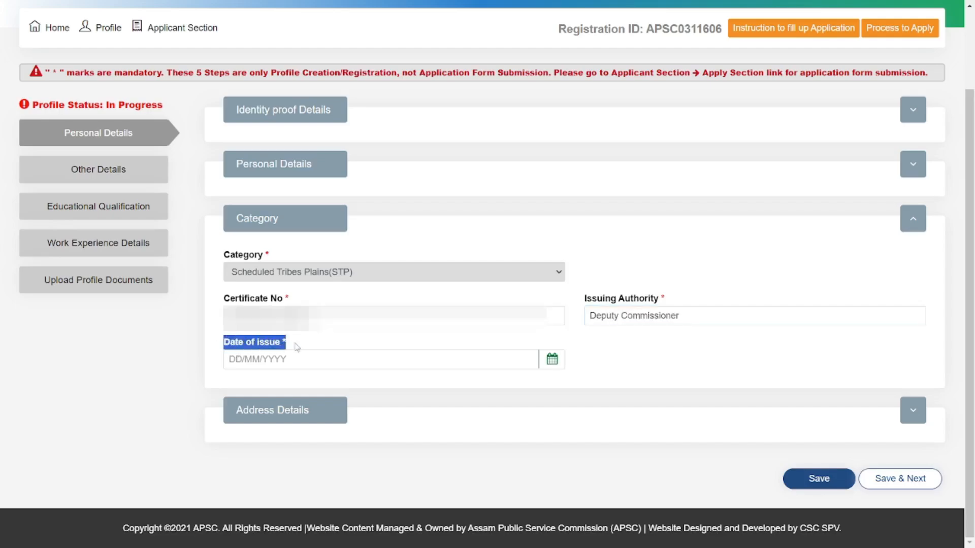
pyautogui.click(304, 356)
pyautogui.click(264, 201)
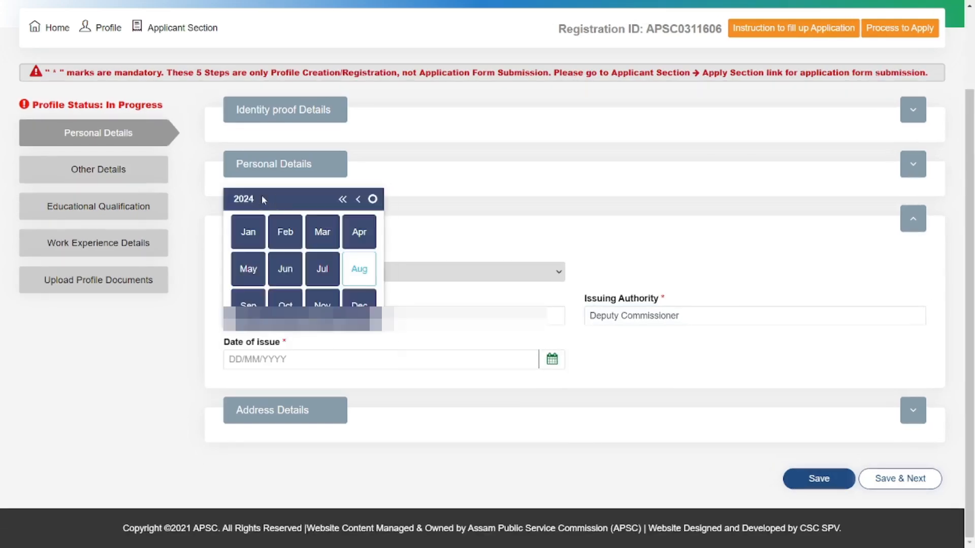
pyautogui.click(353, 201)
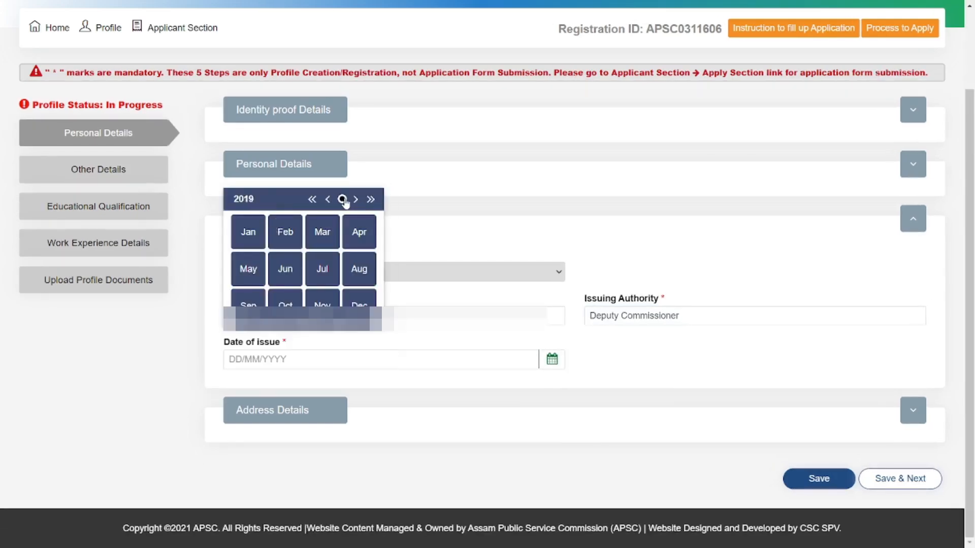
pyautogui.click(911, 409)
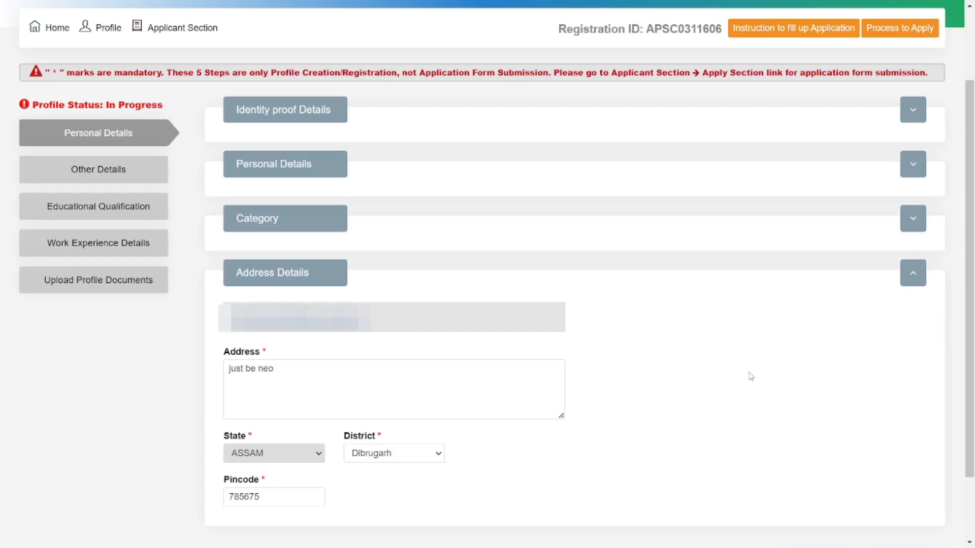
# Step: Save the personal details with Save & Next and confirm the verification prompt with OK
pyautogui.scroll(-2, 751, 377)
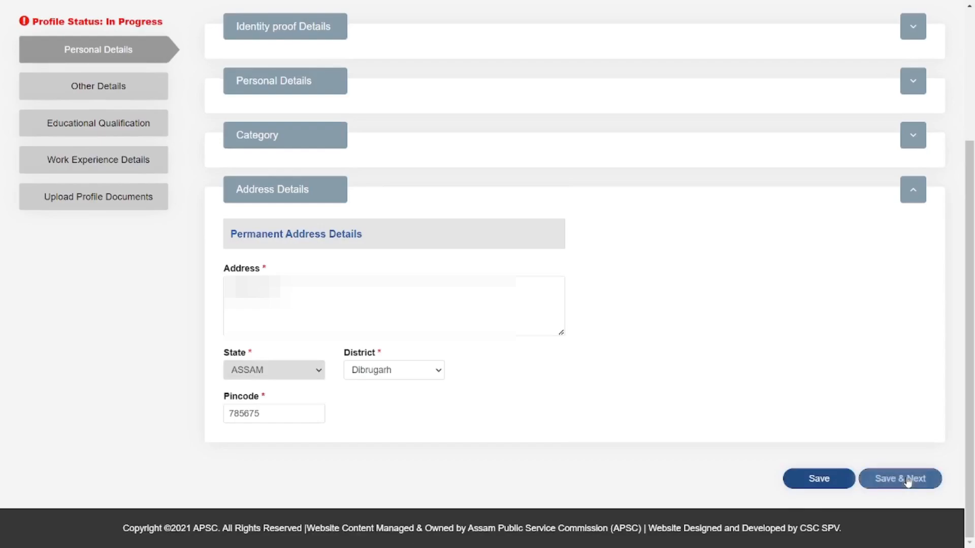
pyautogui.click(898, 477)
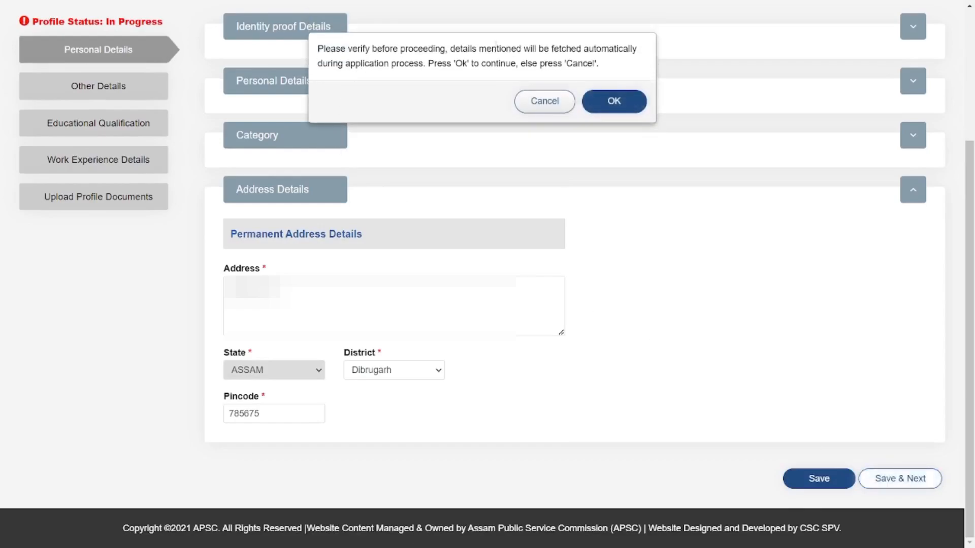
pyautogui.click(627, 104)
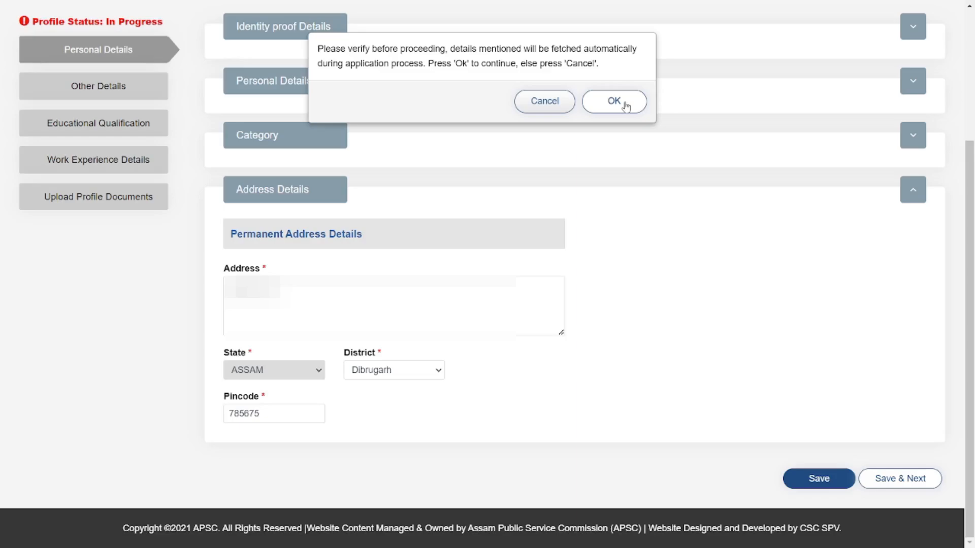
pyautogui.click(614, 101)
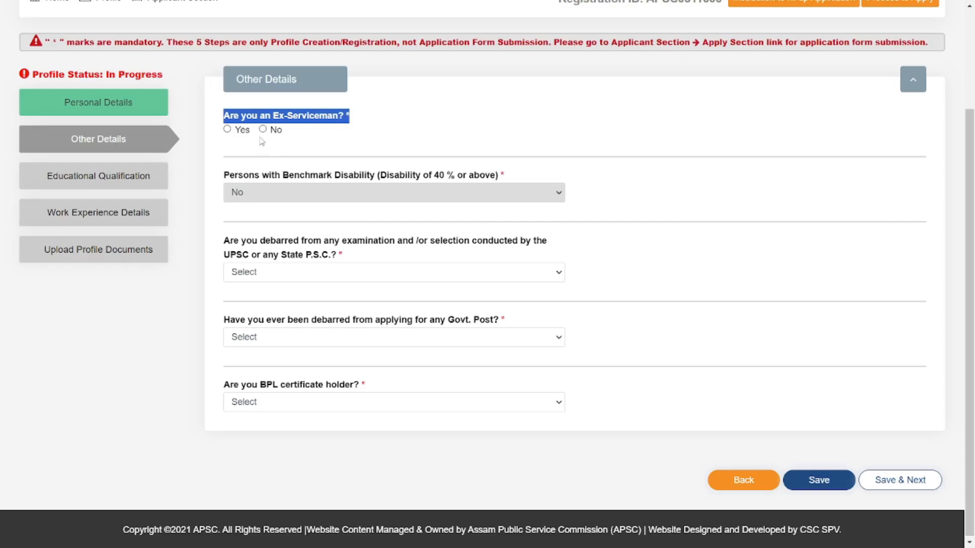
# Step: Answer No to the ex-serviceman, UPSC debarment and Govt. post debarment questions
pyautogui.click(432, 106)
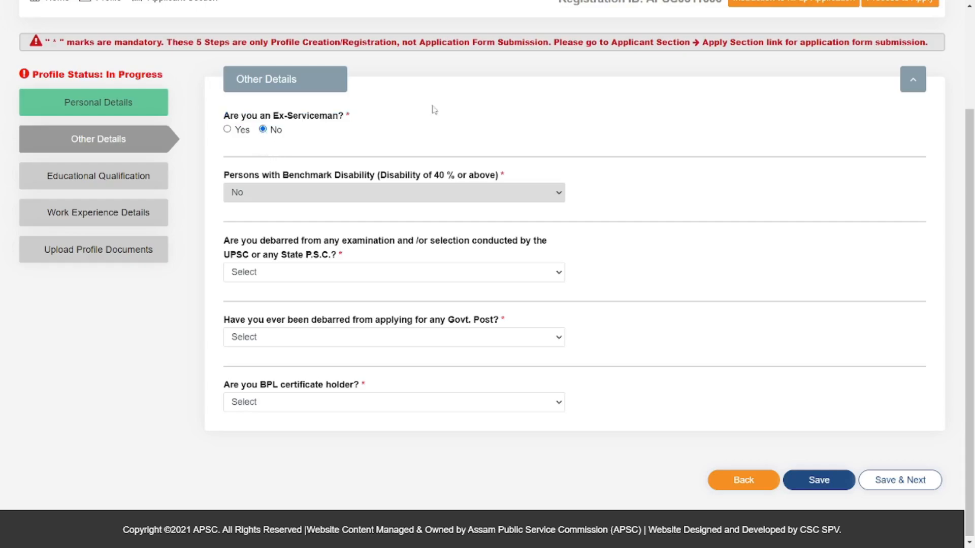
pyautogui.moveTo(224, 241); pyautogui.dragTo(363, 257)
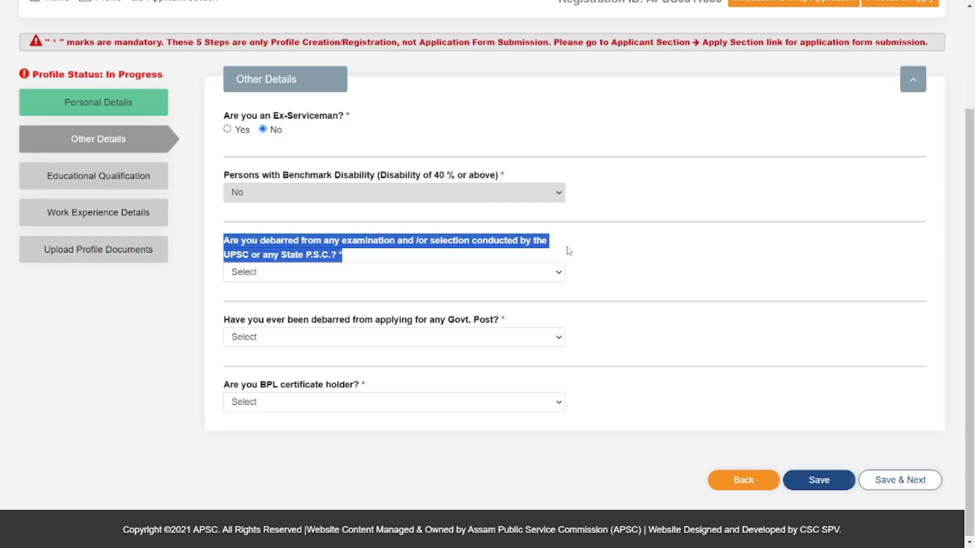
pyautogui.click(498, 272)
pyautogui.click(304, 311)
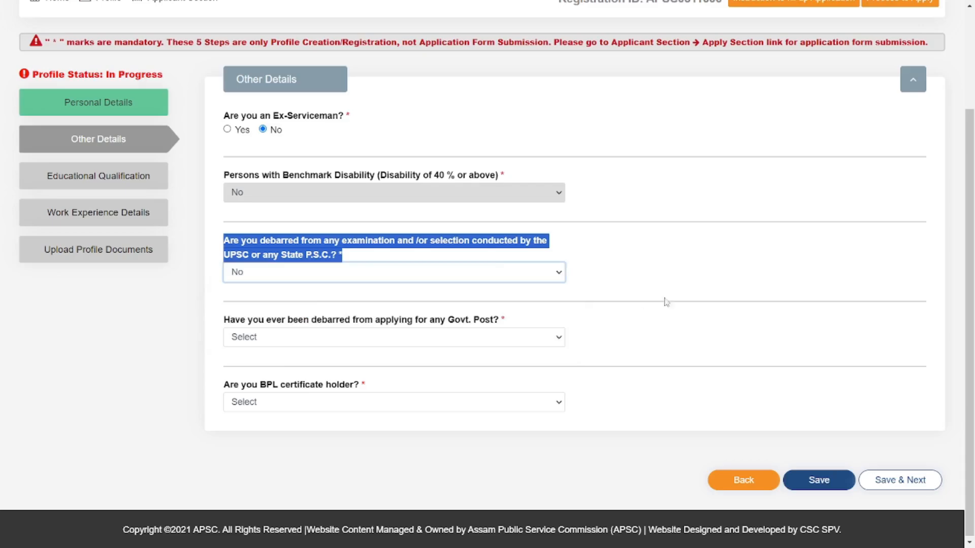
pyautogui.click(636, 284)
pyautogui.moveTo(224, 323); pyautogui.dragTo(535, 326)
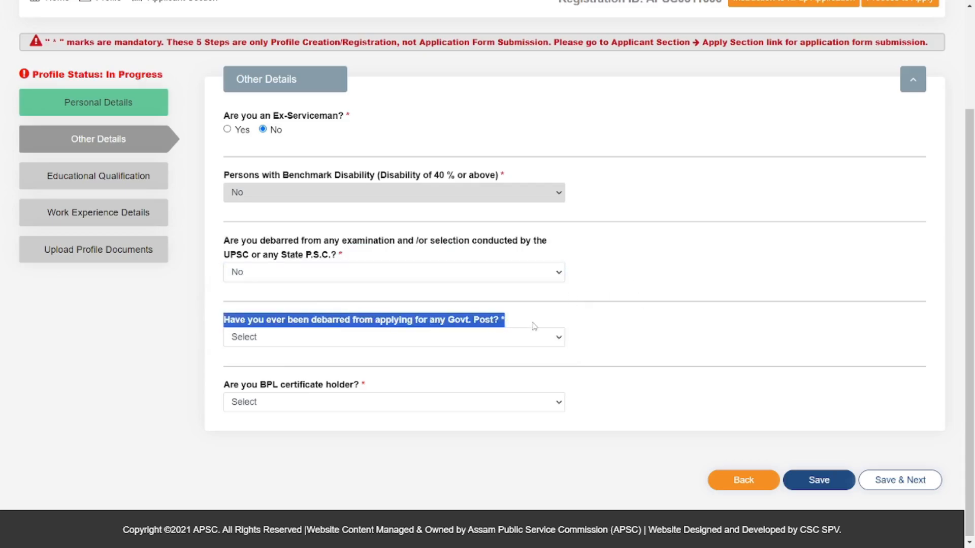
pyautogui.click(463, 347)
pyautogui.click(431, 376)
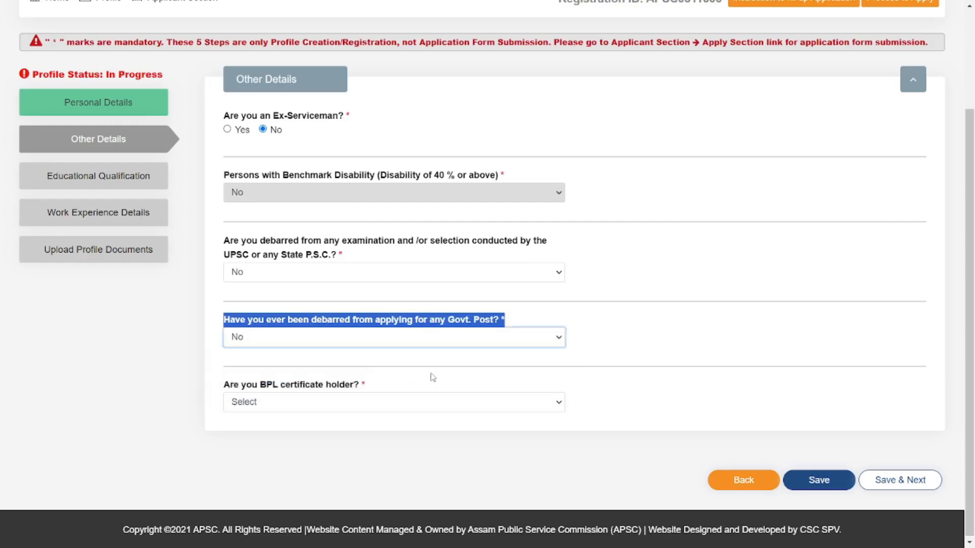
pyautogui.click(601, 379)
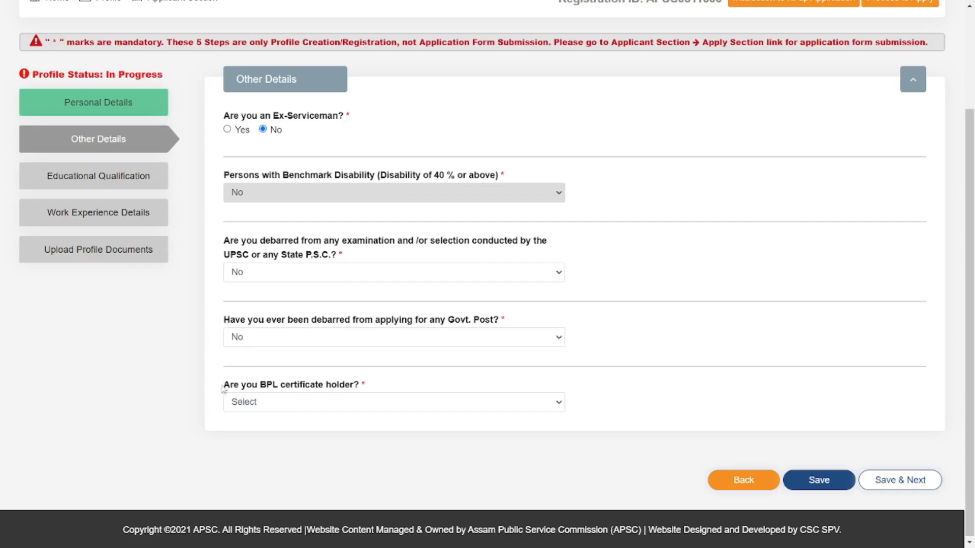
# Step: Answer Yes to holding a BPL certificate, then save the Other Details and confirm
pyautogui.moveTo(224, 389); pyautogui.dragTo(390, 392)
pyautogui.click(387, 405)
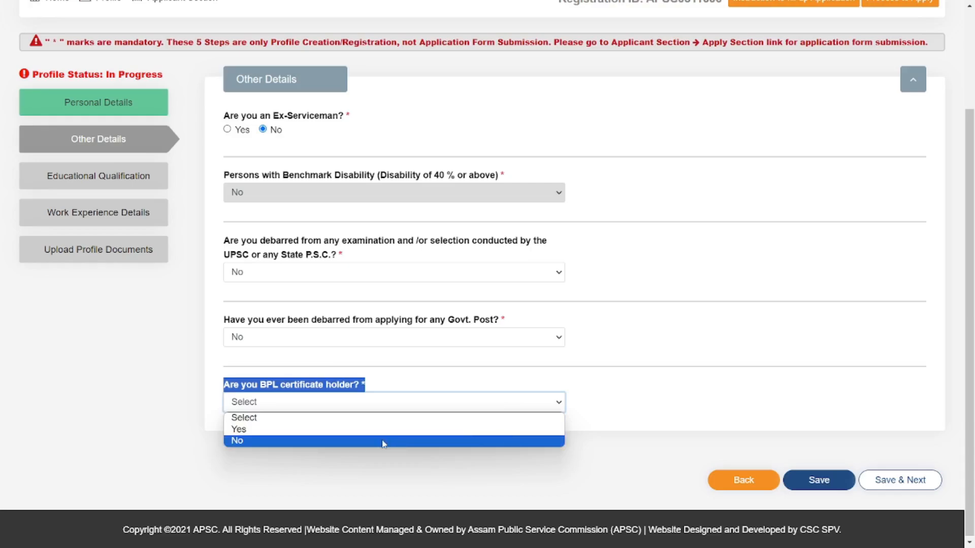
pyautogui.click(353, 430)
pyautogui.click(900, 480)
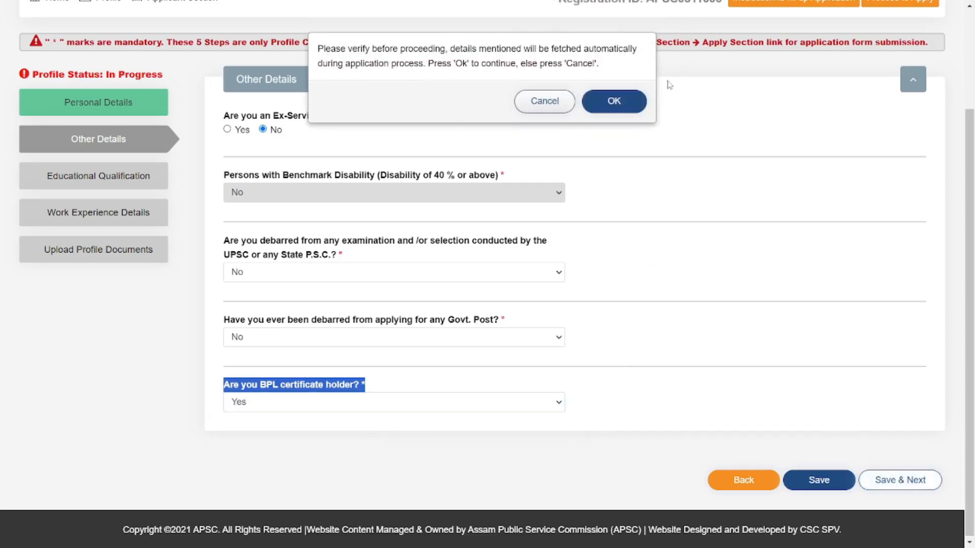
pyautogui.click(614, 101)
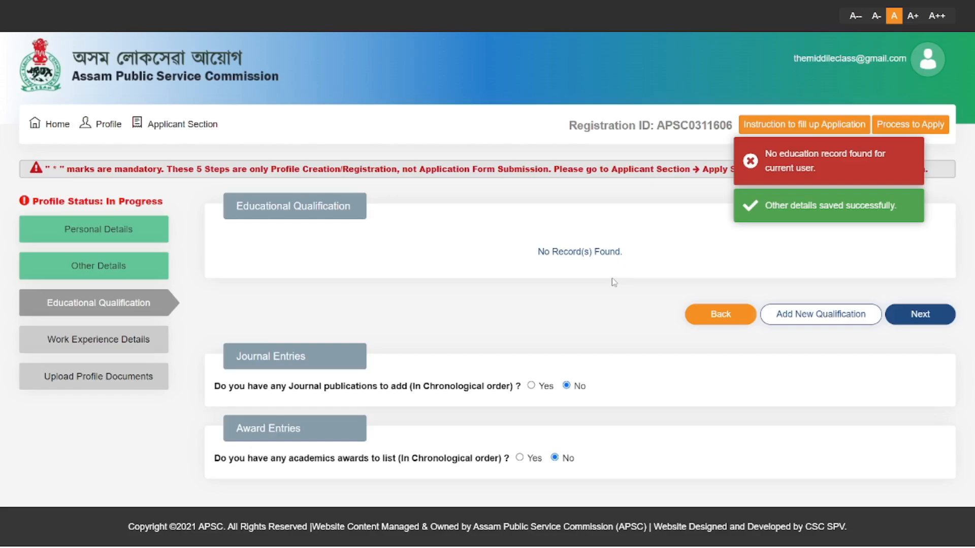
# Step: Use Add New Qualification to bring up a blank qualification entry form
pyautogui.click(803, 315)
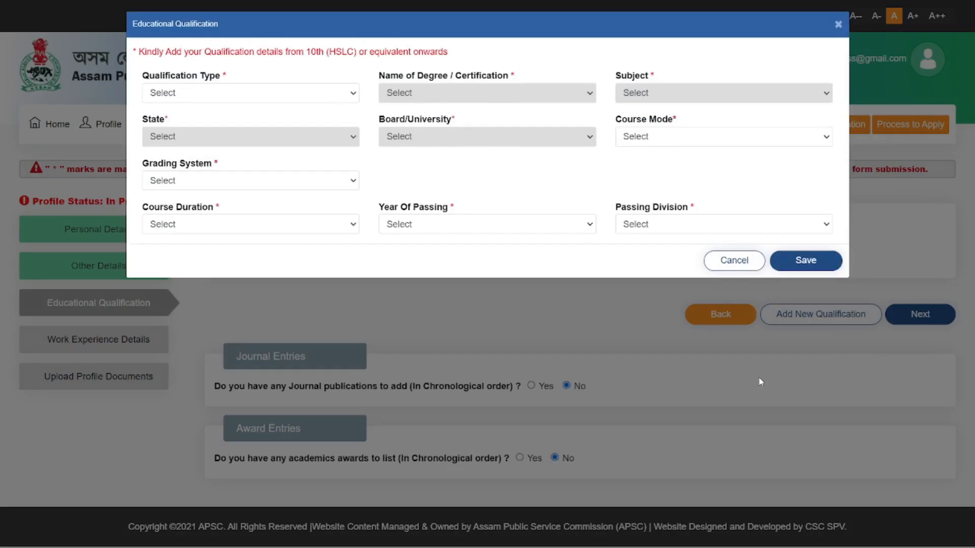
# Step: Set the qualification type to 10th and the subject to 10th Subjects
pyautogui.click(251, 93)
pyautogui.click(158, 111)
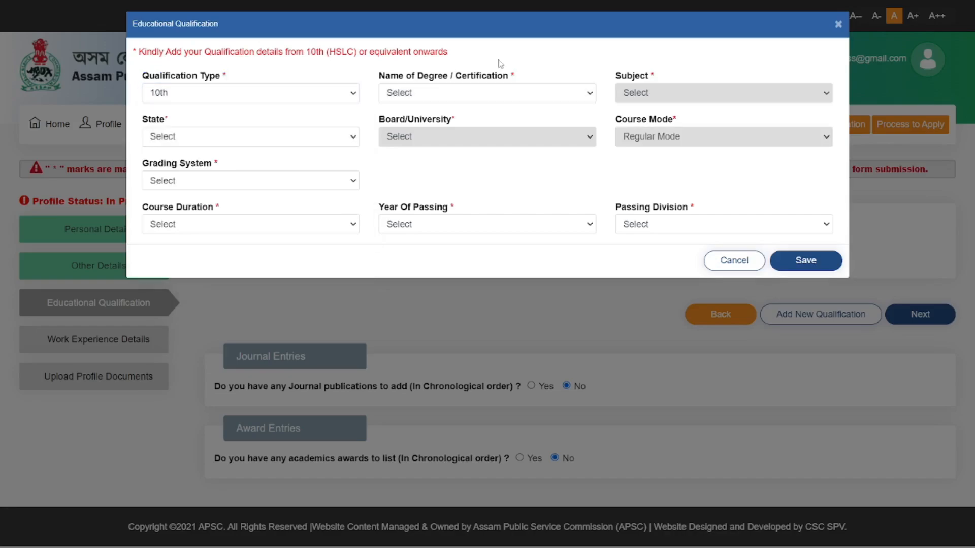
pyautogui.moveTo(381, 77); pyautogui.dragTo(531, 101)
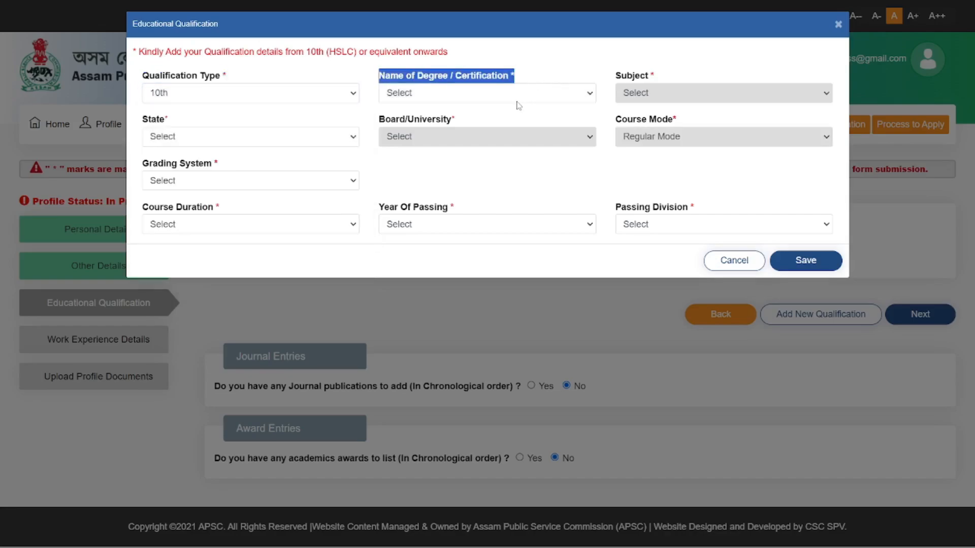
pyautogui.click(682, 86)
pyautogui.click(673, 122)
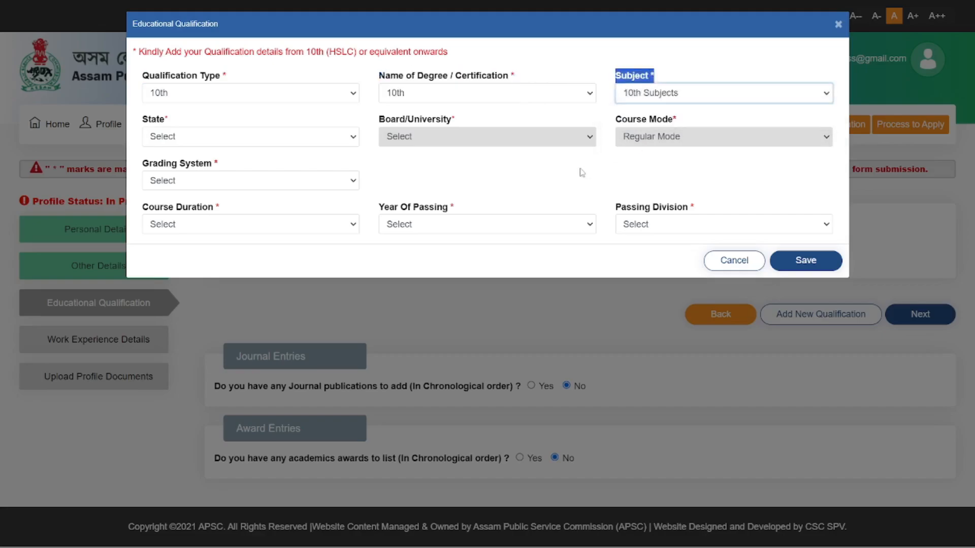
pyautogui.click(580, 171)
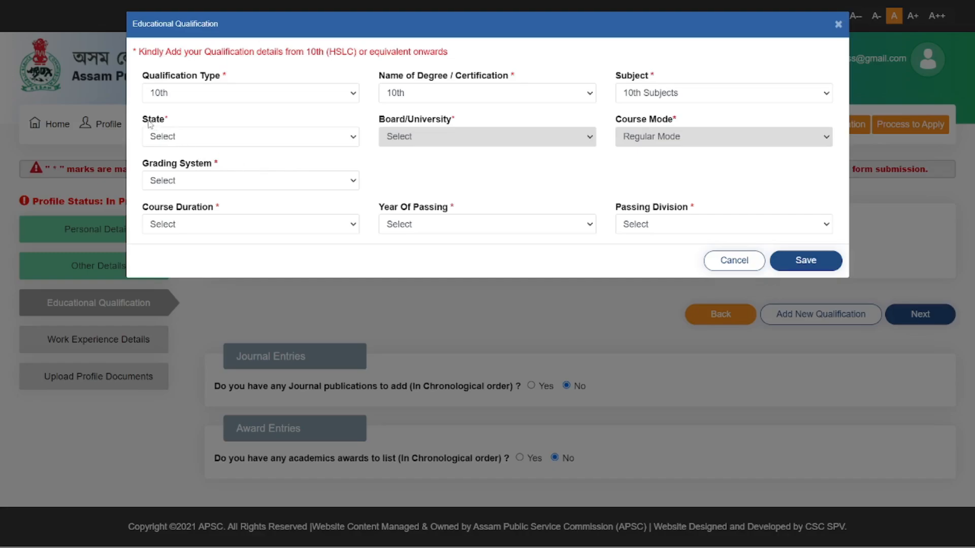
# Step: Set the state to ASSAM and the board/university to SEBA
pyautogui.moveTo(144, 122); pyautogui.dragTo(202, 125)
pyautogui.click(196, 139)
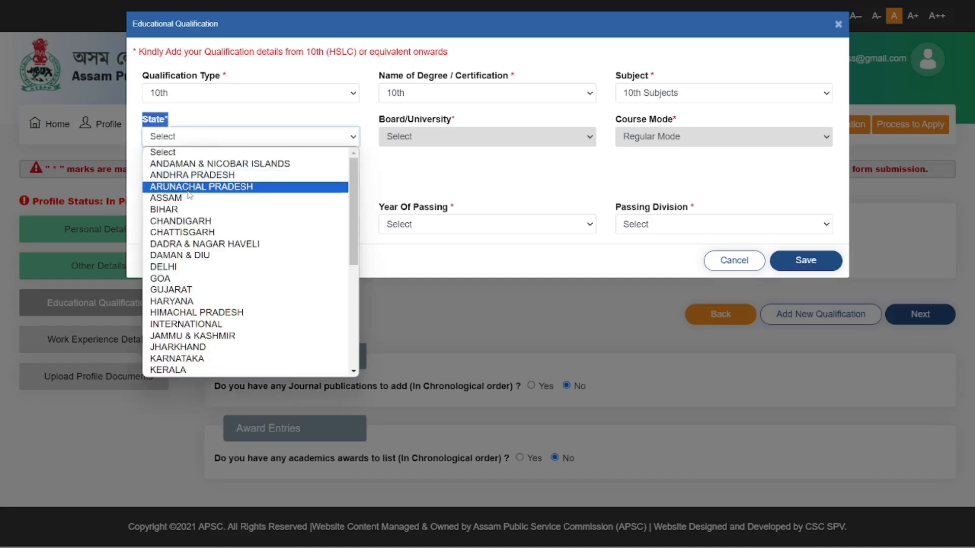
pyautogui.click(167, 197)
pyautogui.moveTo(380, 119); pyautogui.dragTo(455, 120)
pyautogui.click(477, 146)
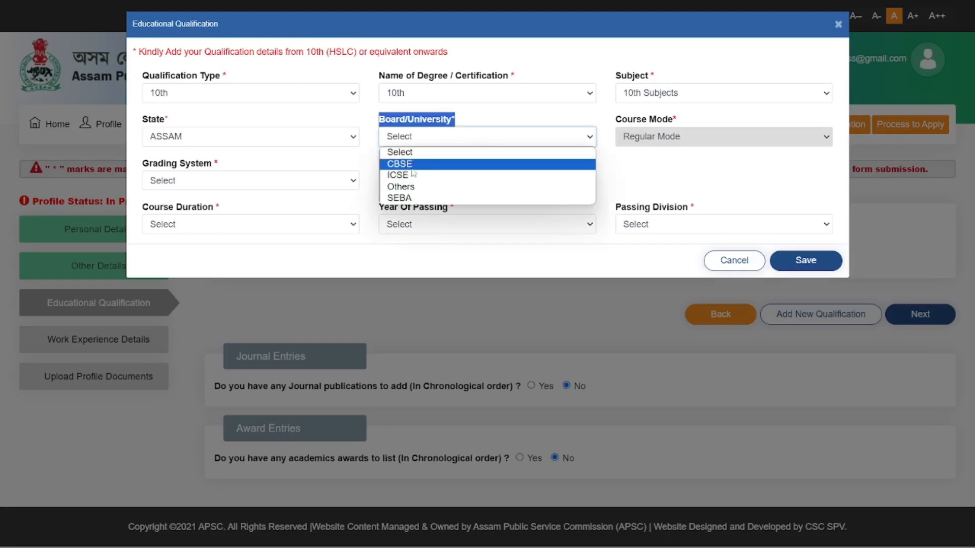
pyautogui.click(416, 198)
pyautogui.click(492, 183)
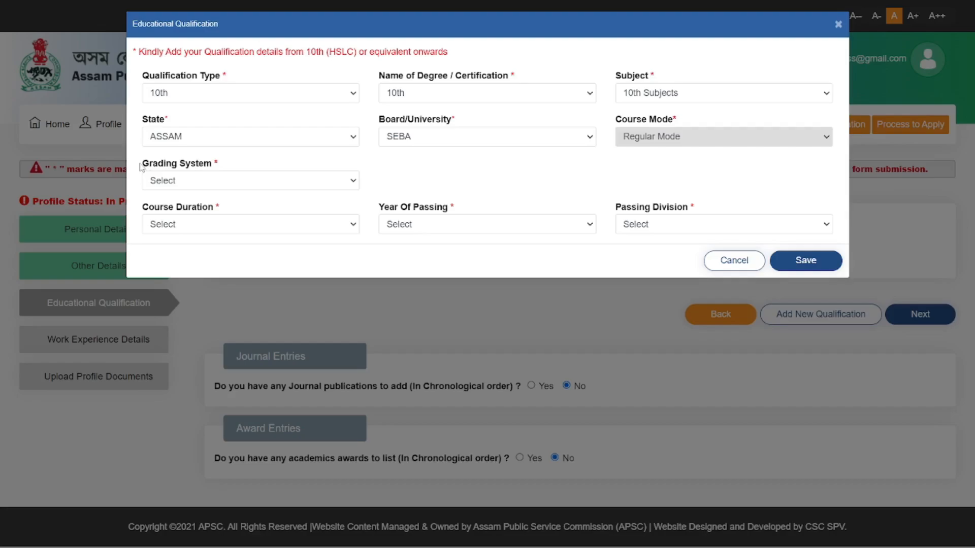
pyautogui.moveTo(141, 168); pyautogui.dragTo(240, 169)
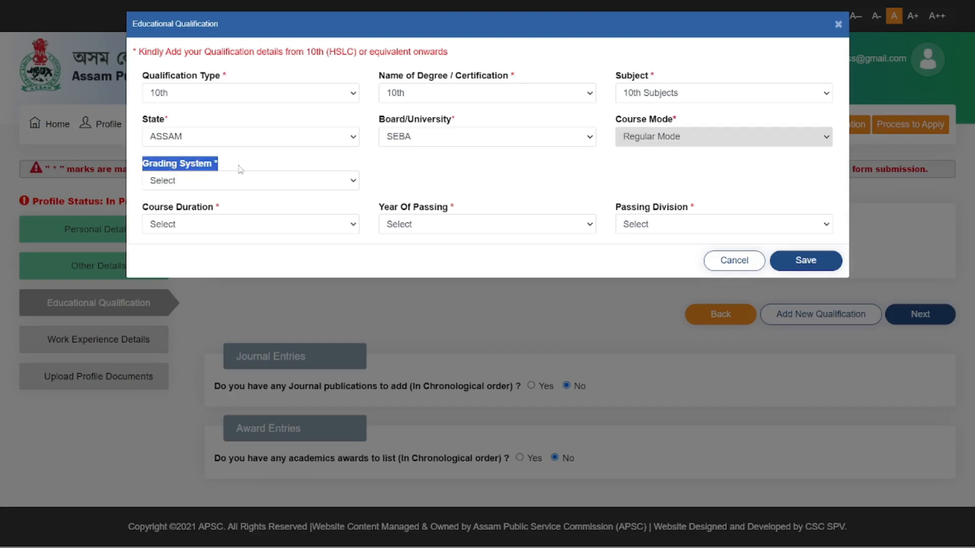
# Step: Set the 10th grading system to Marks and enter 372 marks obtained
pyautogui.click(310, 184)
pyautogui.click(264, 210)
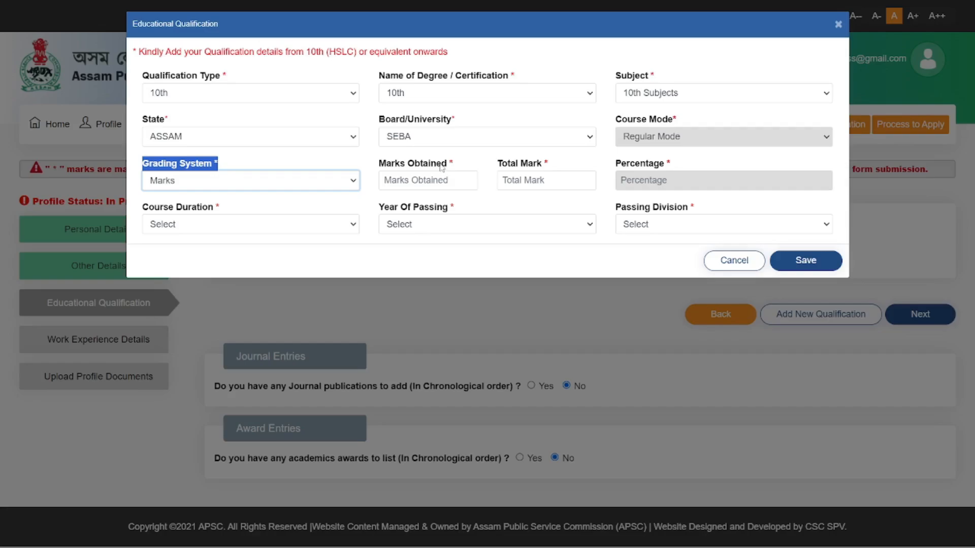
pyautogui.click(455, 159)
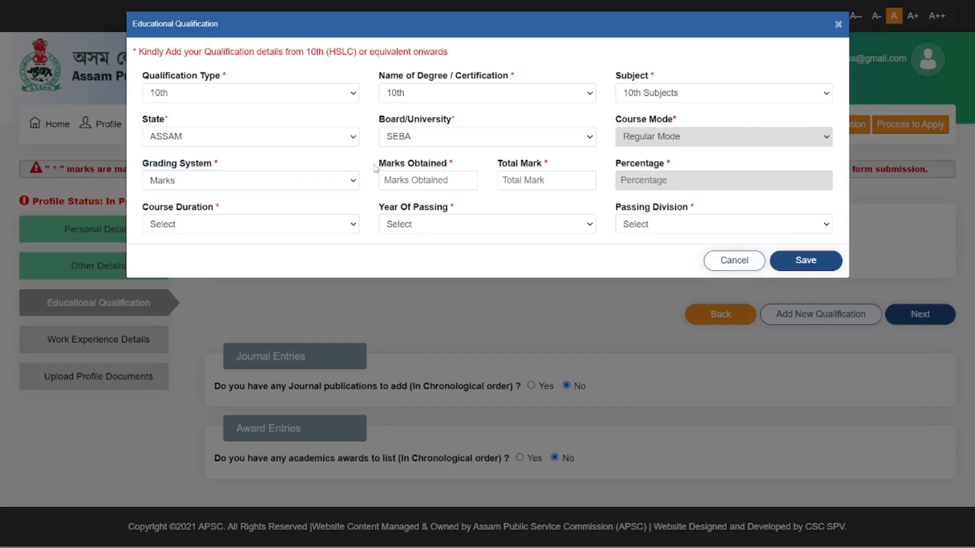
pyautogui.moveTo(376, 168); pyautogui.dragTo(454, 171)
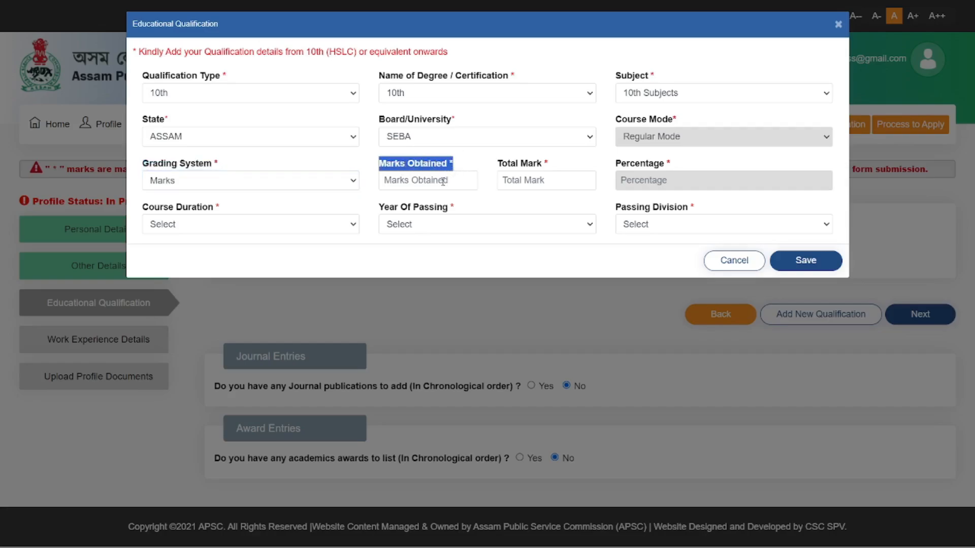
pyautogui.click(442, 182)
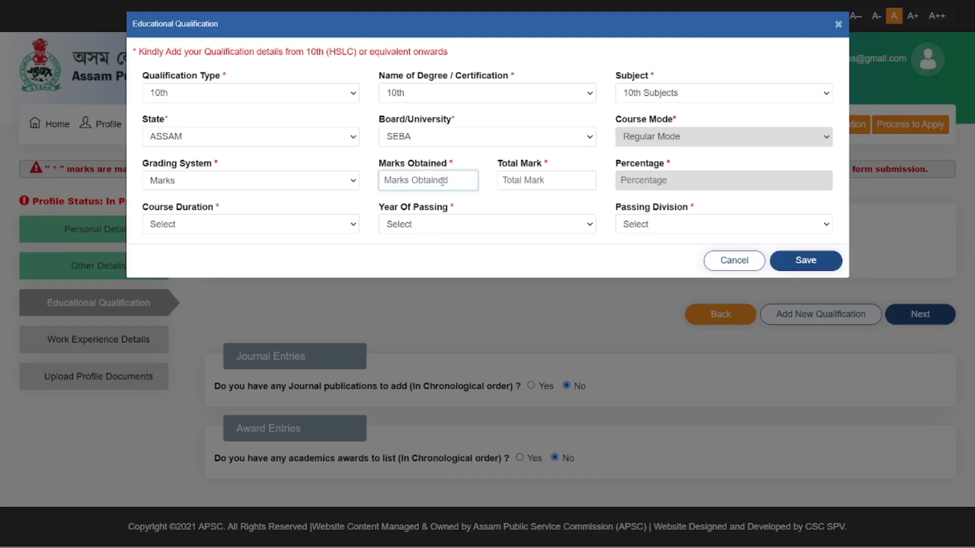
pyautogui.write('36')
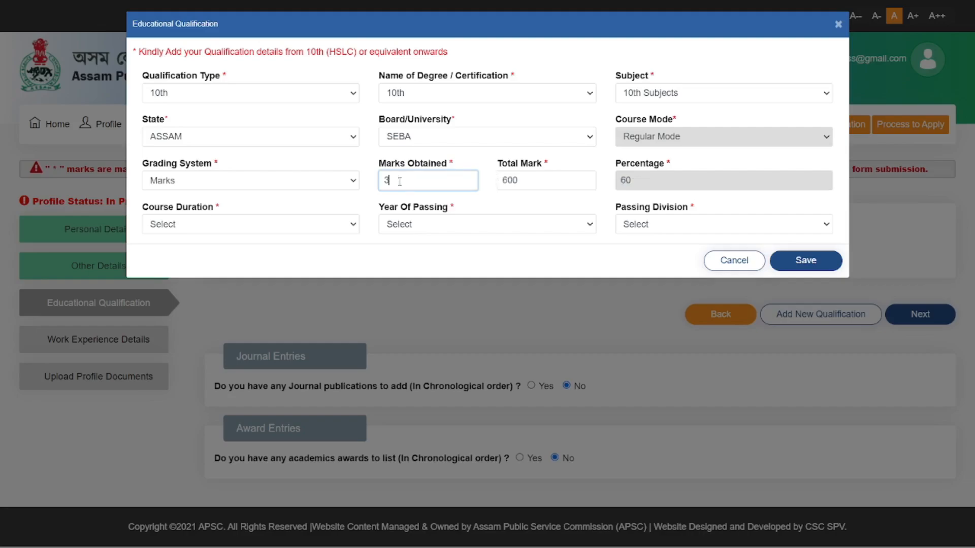
pyautogui.write('72')
# Step: Choose 10 Years course duration, passing year 2017 and First Division
pyautogui.click(249, 224)
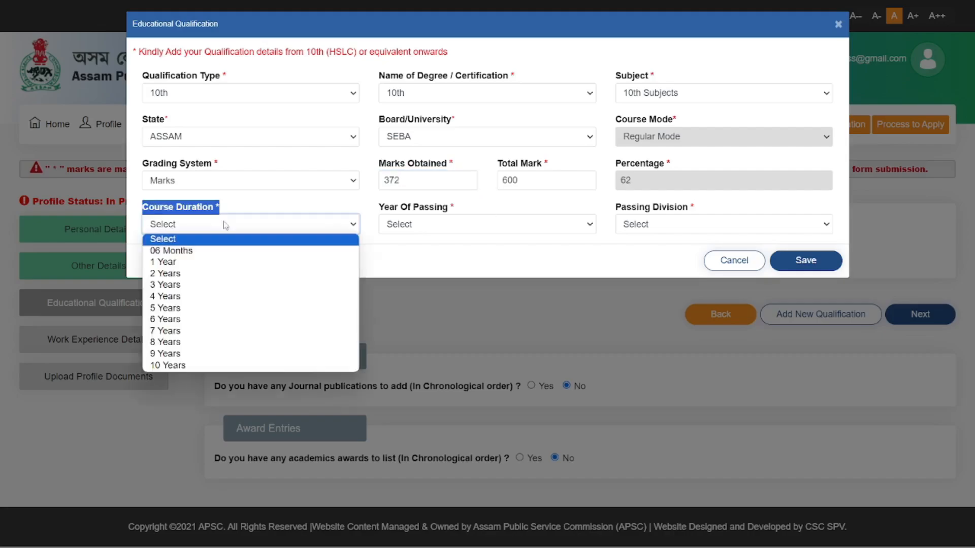
pyautogui.click(170, 365)
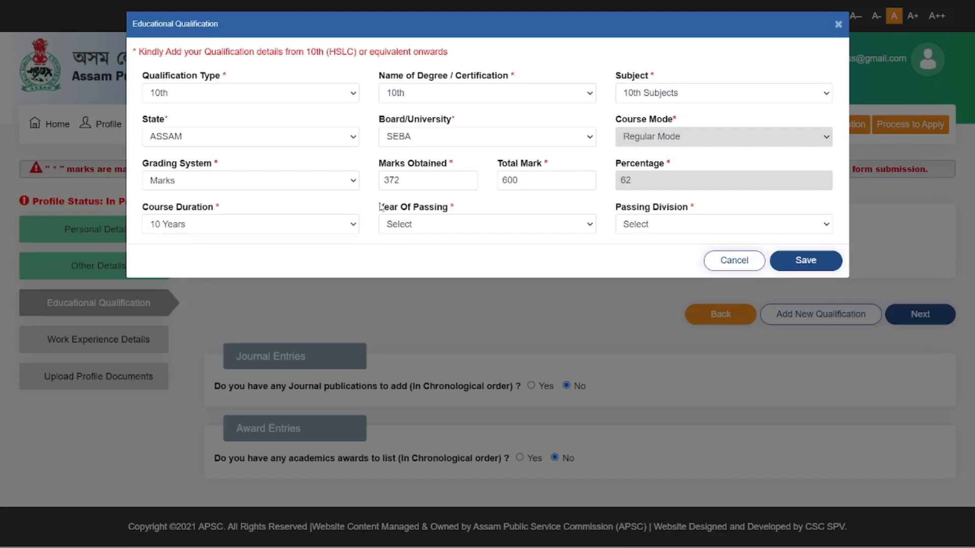
pyautogui.moveTo(380, 207); pyautogui.dragTo(483, 208)
pyautogui.click(529, 229)
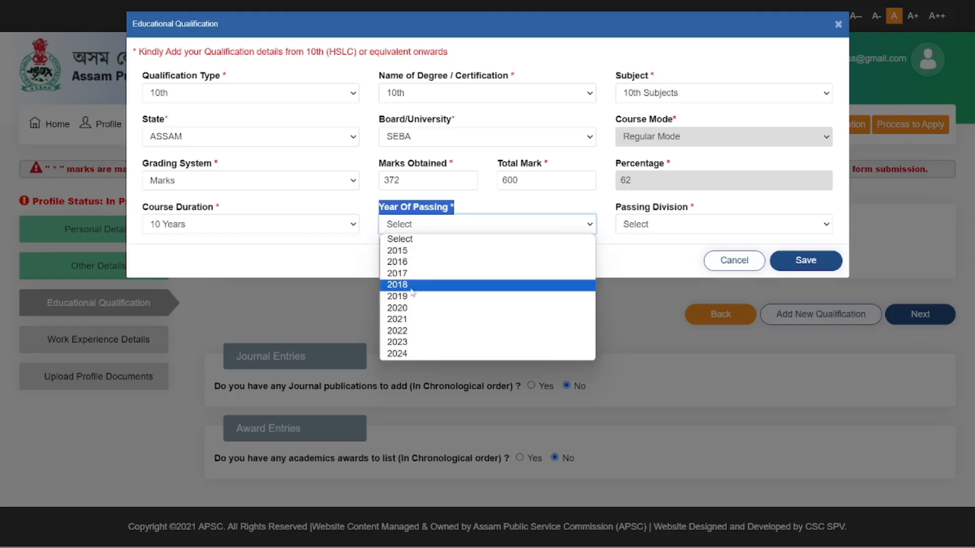
pyautogui.click(402, 274)
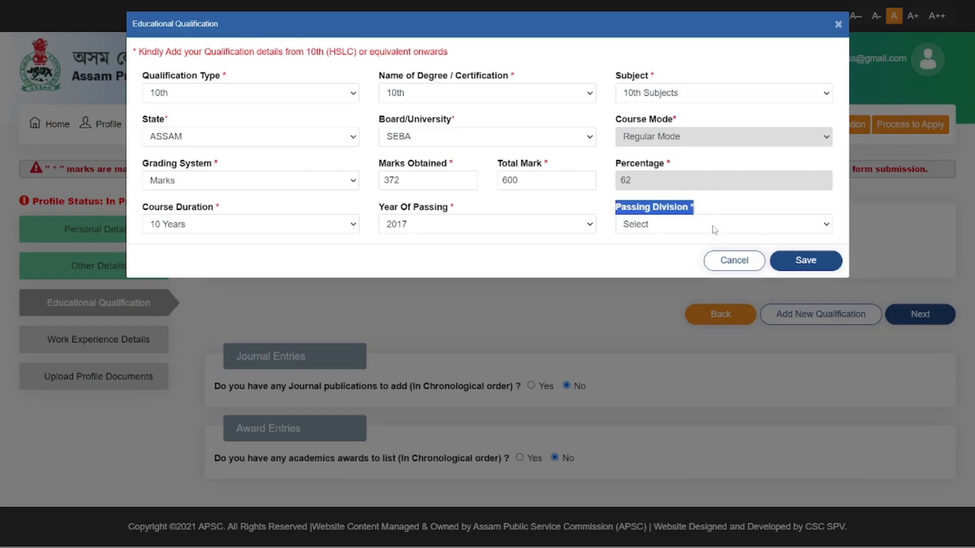
pyautogui.click(730, 227)
pyautogui.click(687, 253)
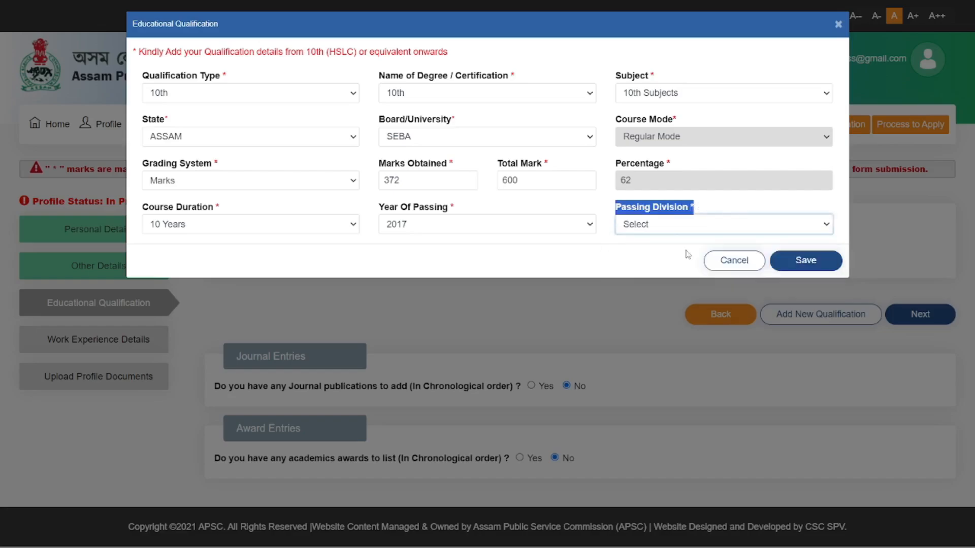
# Step: Save and confirm the 10th SEBA record, then start a new qualification entry
pyautogui.click(831, 269)
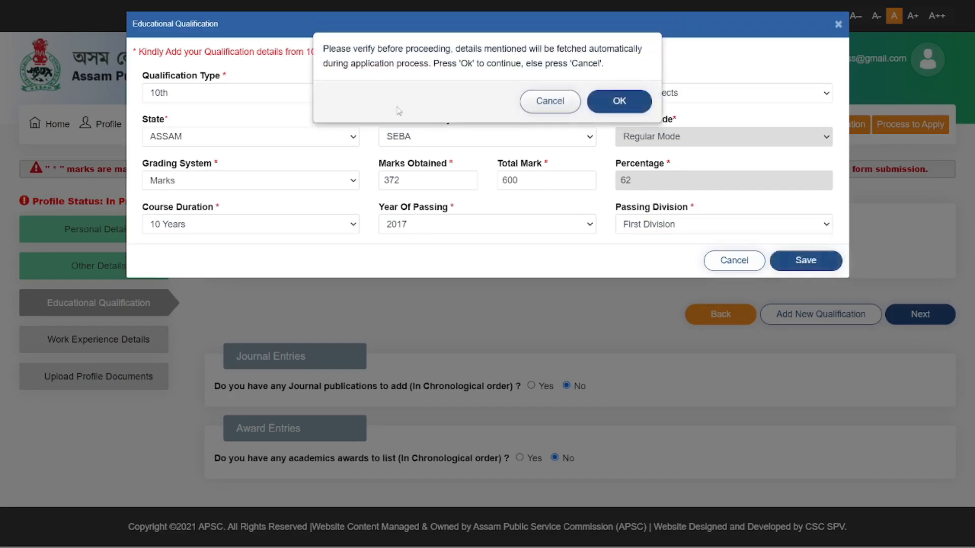
pyautogui.click(628, 103)
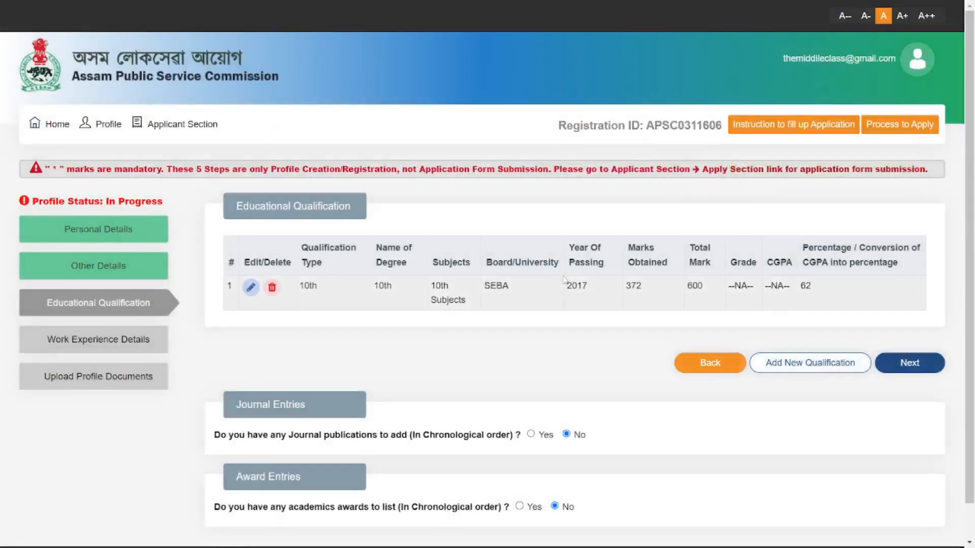
pyautogui.click(793, 363)
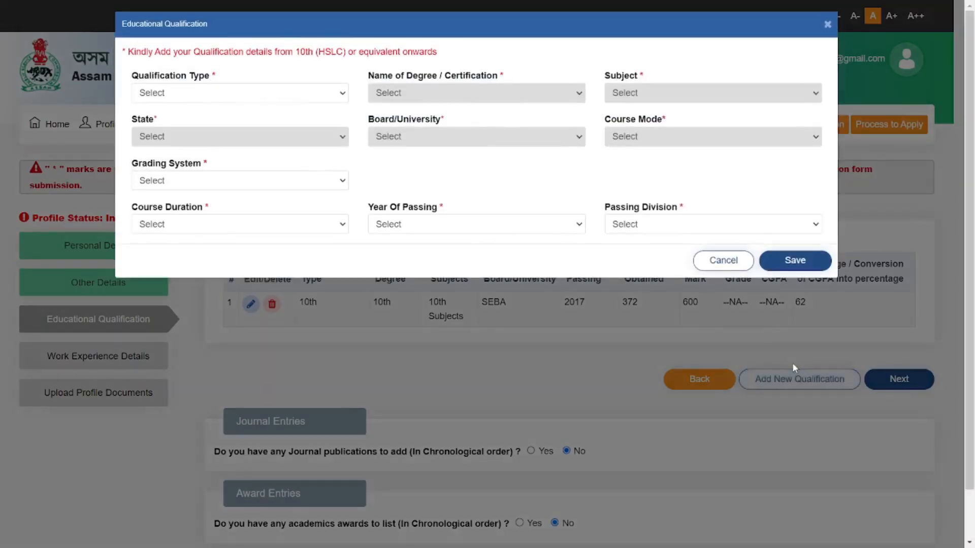
# Step: Set qualification type and degree to 12th with subject Arts/Humanities
pyautogui.tripleClick(223, 75)
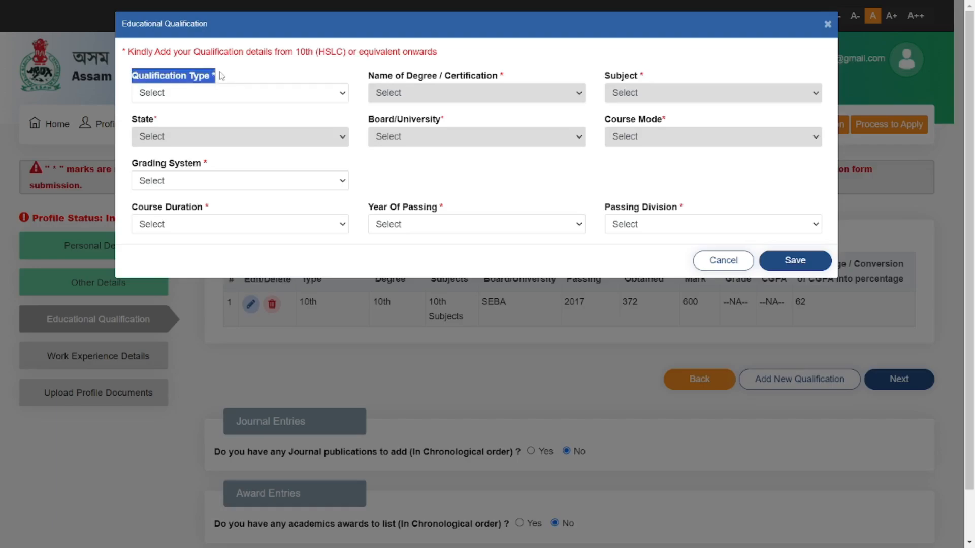
pyautogui.click(222, 96)
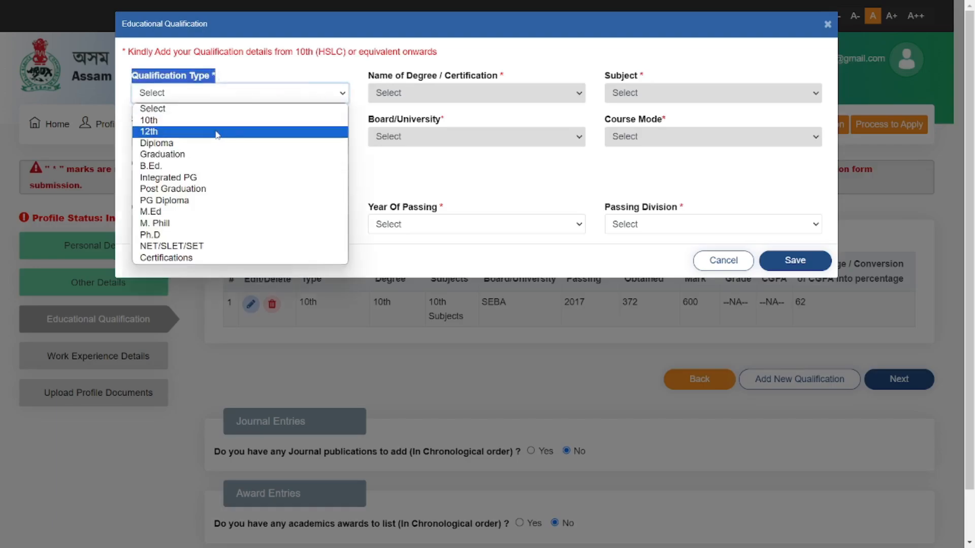
pyautogui.click(218, 133)
pyautogui.click(349, 75)
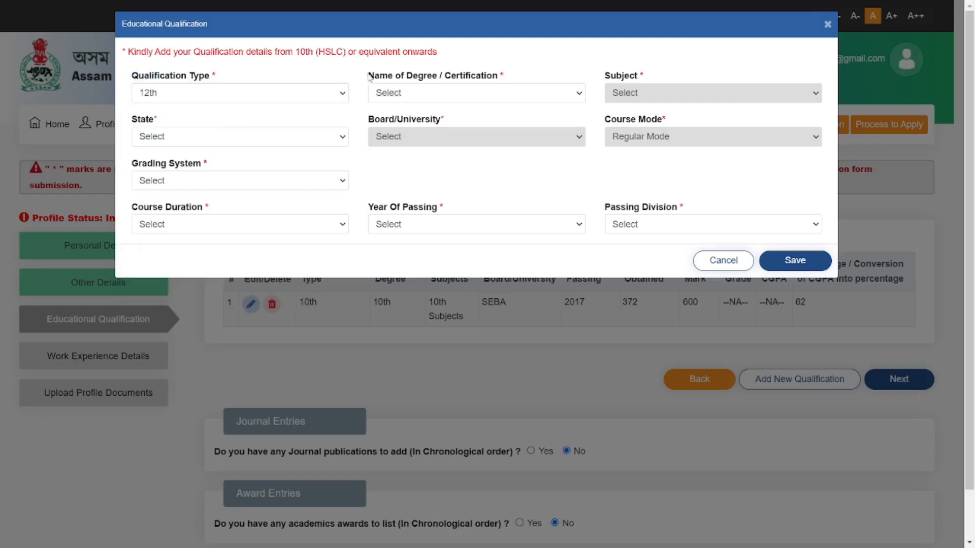
pyautogui.moveTo(369, 77); pyautogui.dragTo(502, 77)
pyautogui.click(529, 94)
pyautogui.click(528, 121)
pyautogui.click(578, 64)
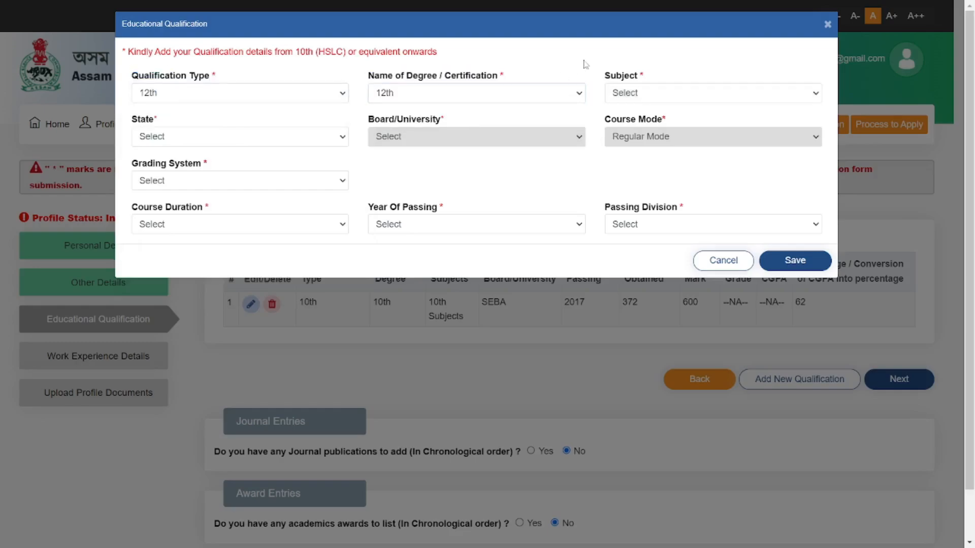
pyautogui.tripleClick(617, 76)
pyautogui.click(636, 94)
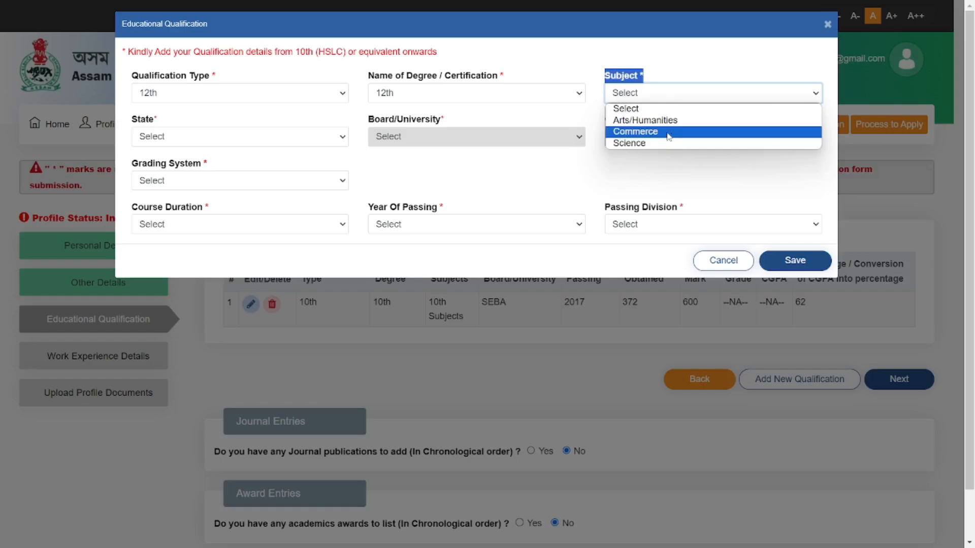
pyautogui.click(638, 122)
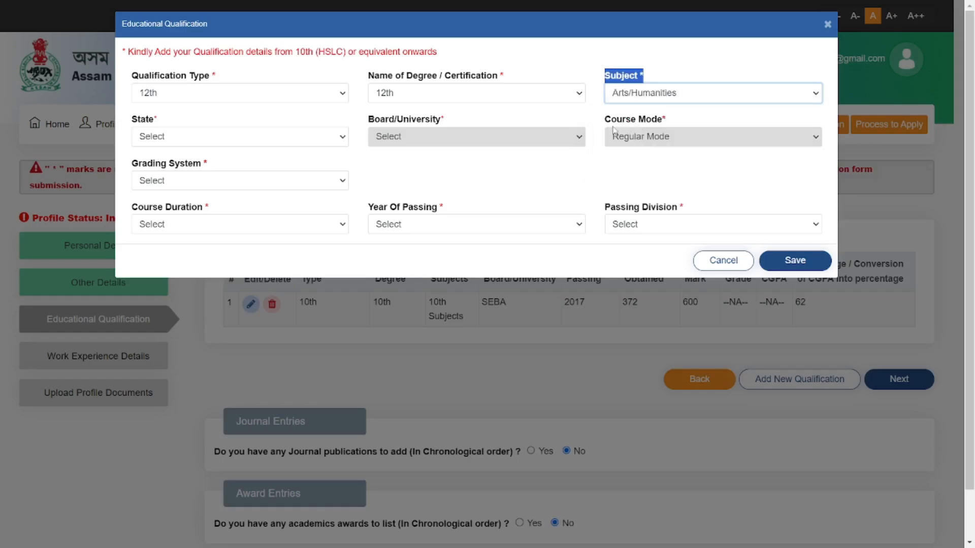
pyautogui.click(546, 166)
# Step: Select ASSAM as the state and AHSEC as the board
pyautogui.click(136, 137)
pyautogui.click(177, 199)
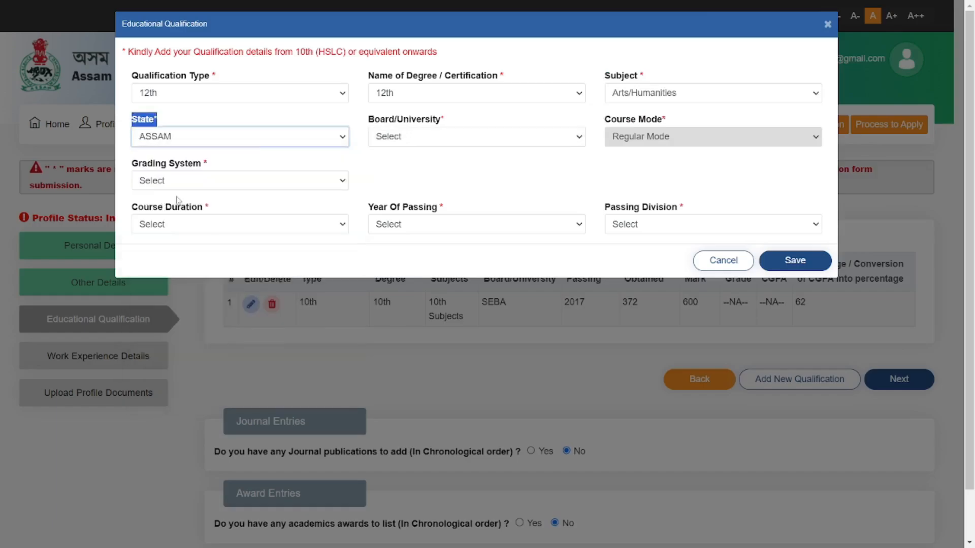
pyautogui.click(407, 181)
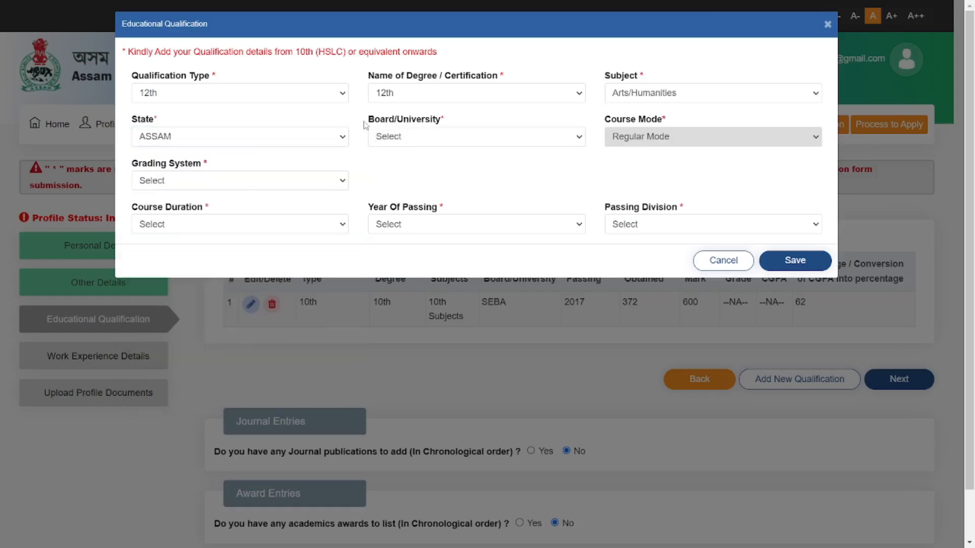
pyautogui.moveTo(365, 124); pyautogui.dragTo(449, 131)
pyautogui.click(438, 137)
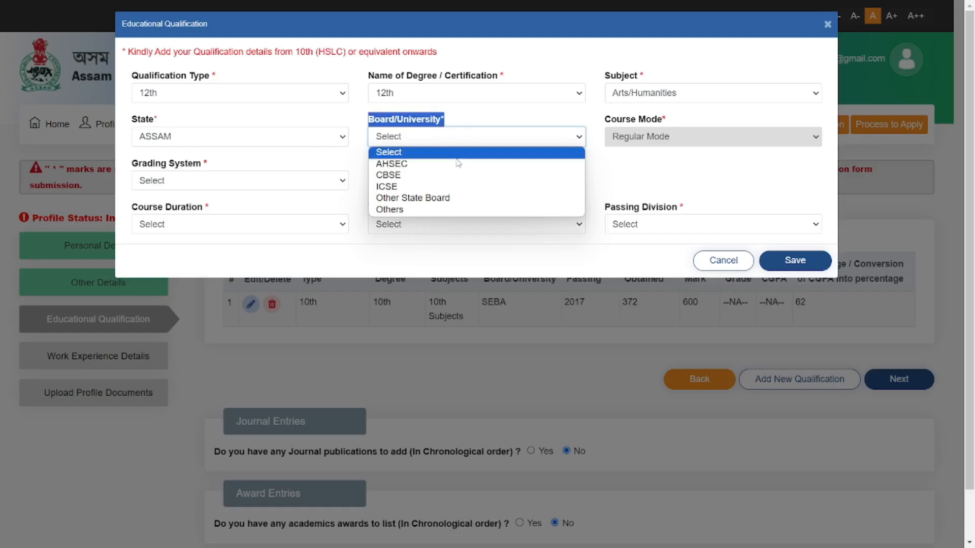
pyautogui.click(412, 164)
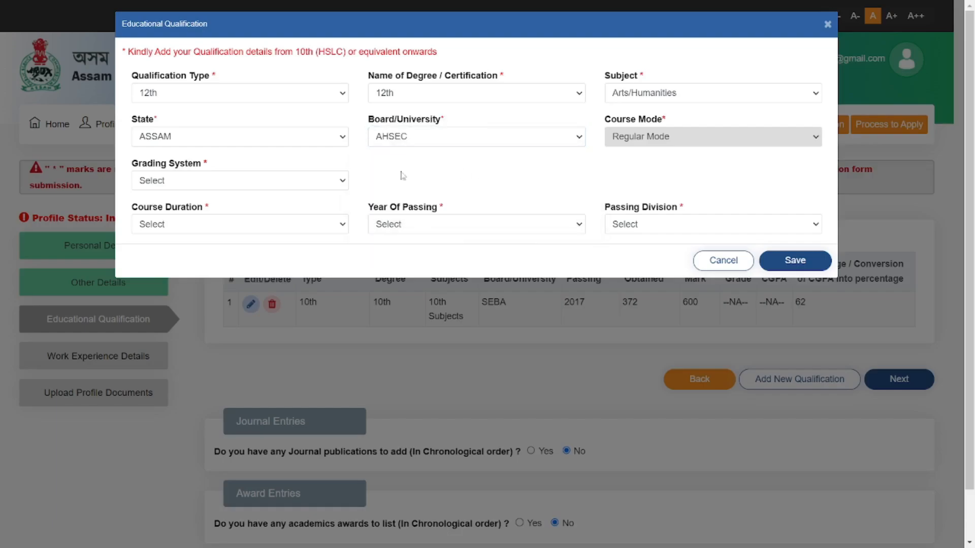
pyautogui.moveTo(130, 161); pyautogui.dragTo(210, 166)
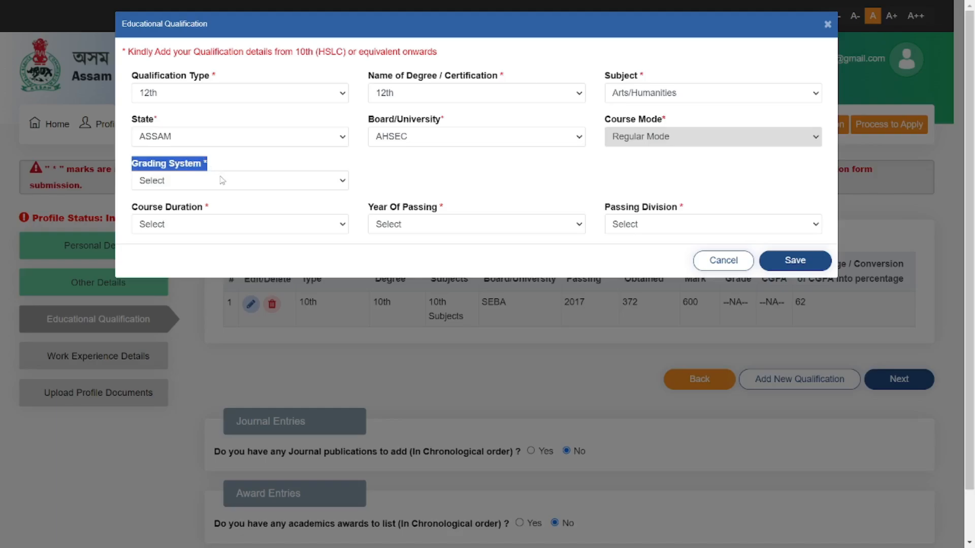
# Step: Use the Marks grading system and enter 352 marks obtained out of 500
pyautogui.click(222, 180)
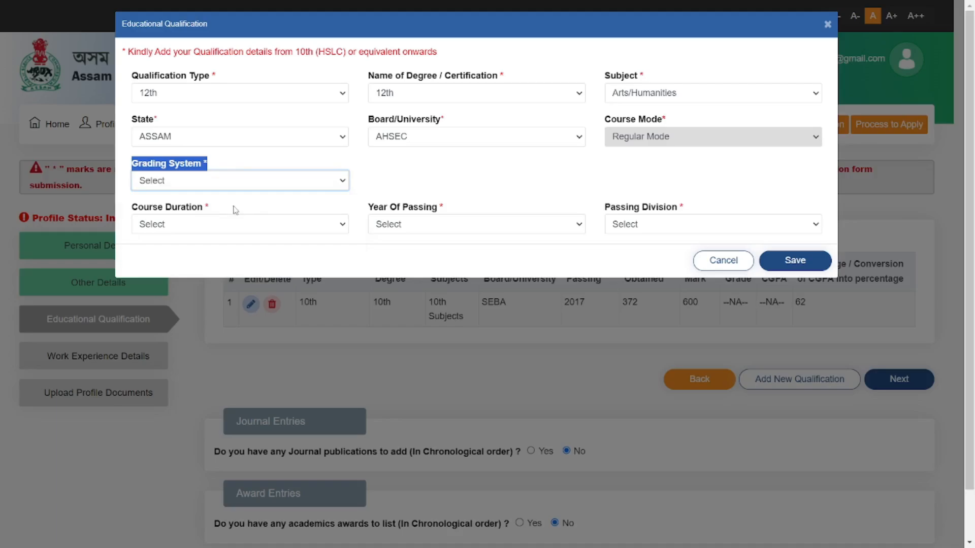
pyautogui.click(235, 210)
pyautogui.click(345, 158)
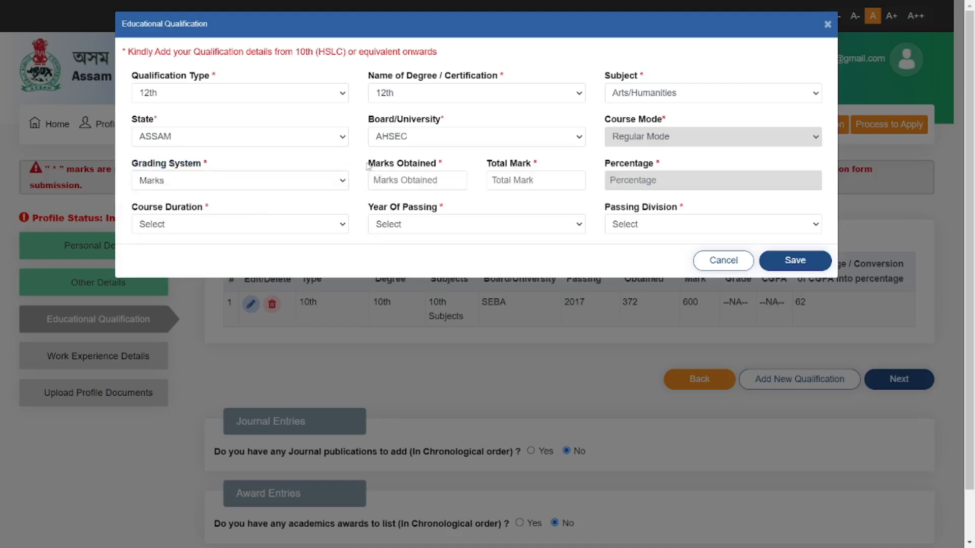
pyautogui.moveTo(368, 163); pyautogui.dragTo(453, 171)
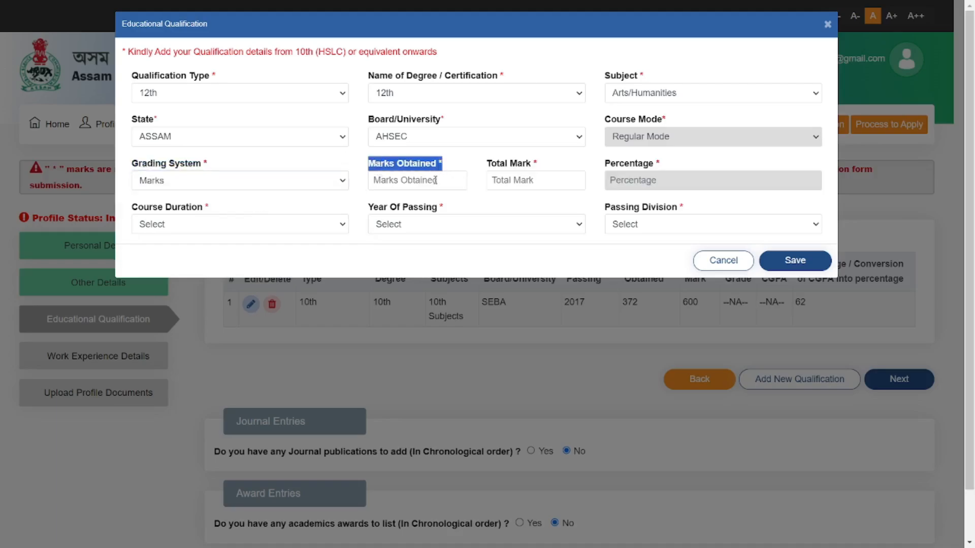
pyautogui.click(435, 181)
pyautogui.write('352')
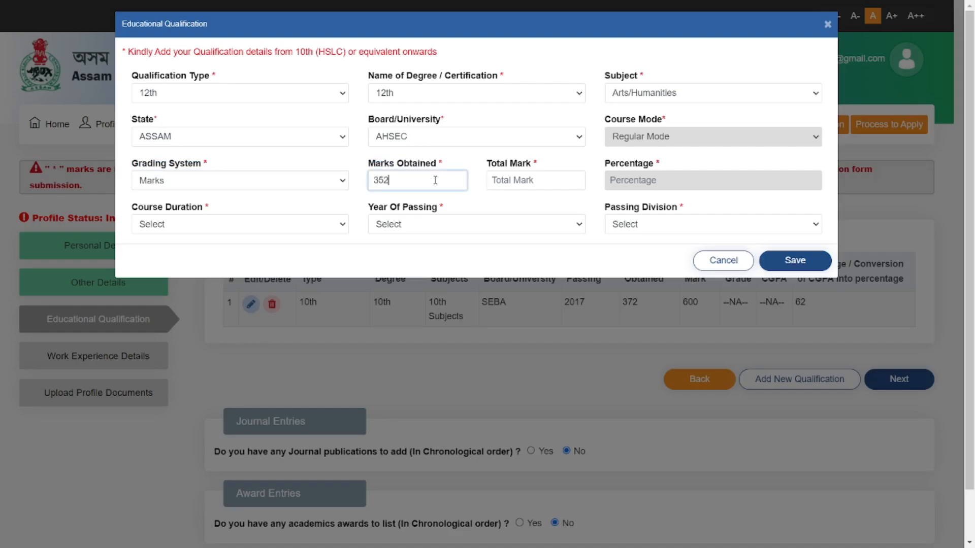
pyautogui.click(532, 182)
pyautogui.write('500')
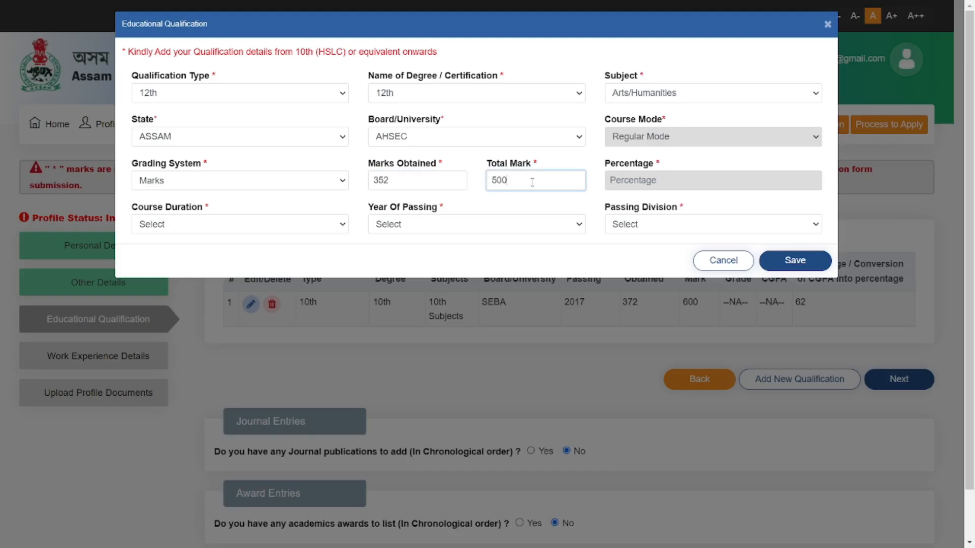
pyautogui.click(574, 163)
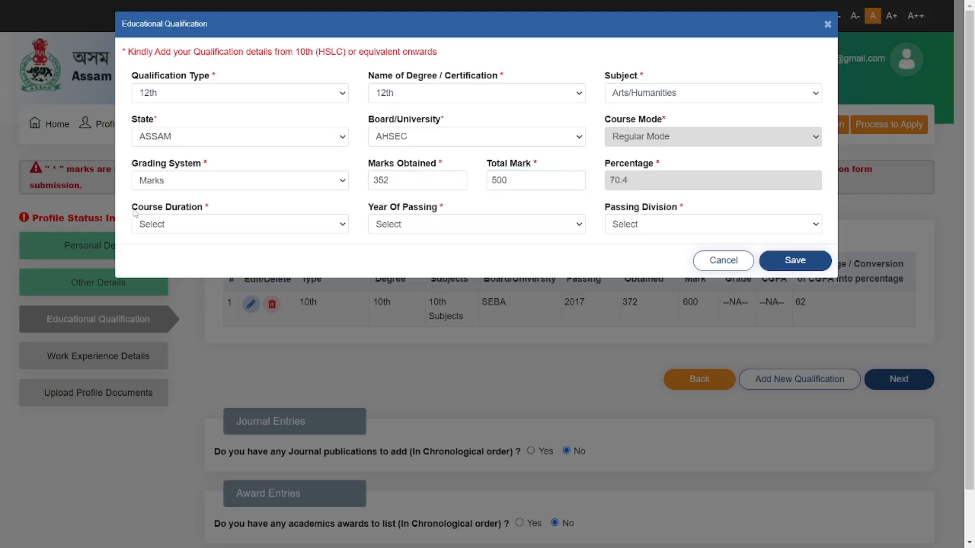
# Step: Set 2 Years duration, passing year 2019 and First Division, then save the 12th entry
pyautogui.moveTo(133, 211); pyautogui.dragTo(266, 231)
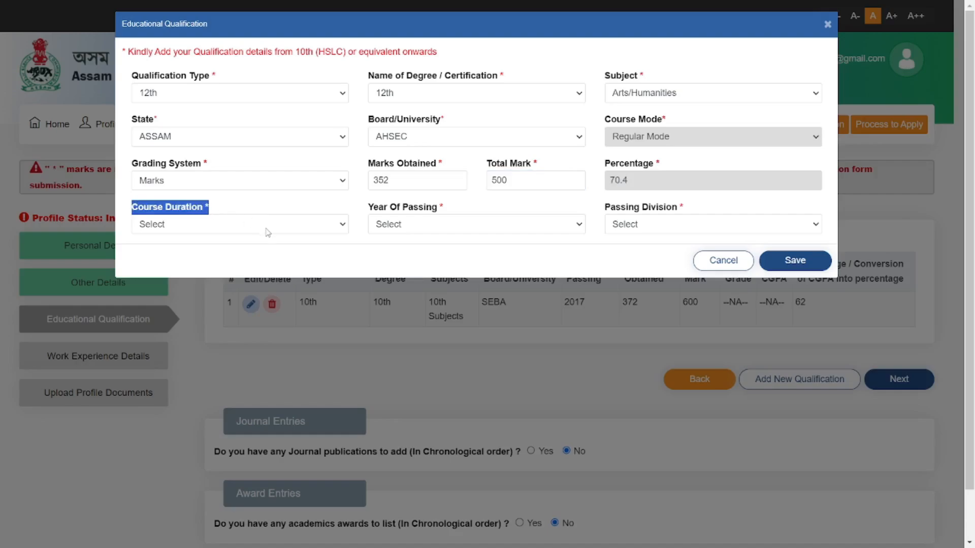
pyautogui.click(267, 232)
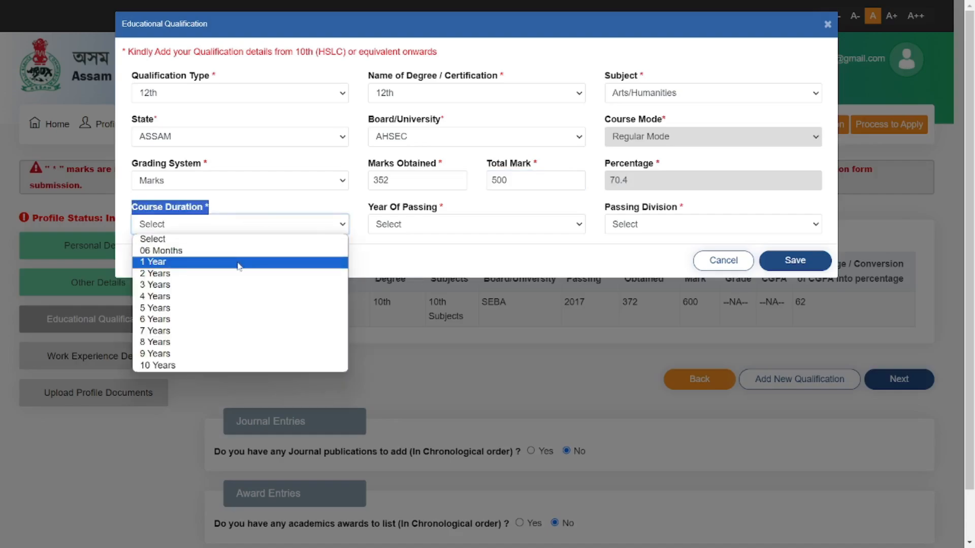
pyautogui.click(220, 275)
pyautogui.click(381, 254)
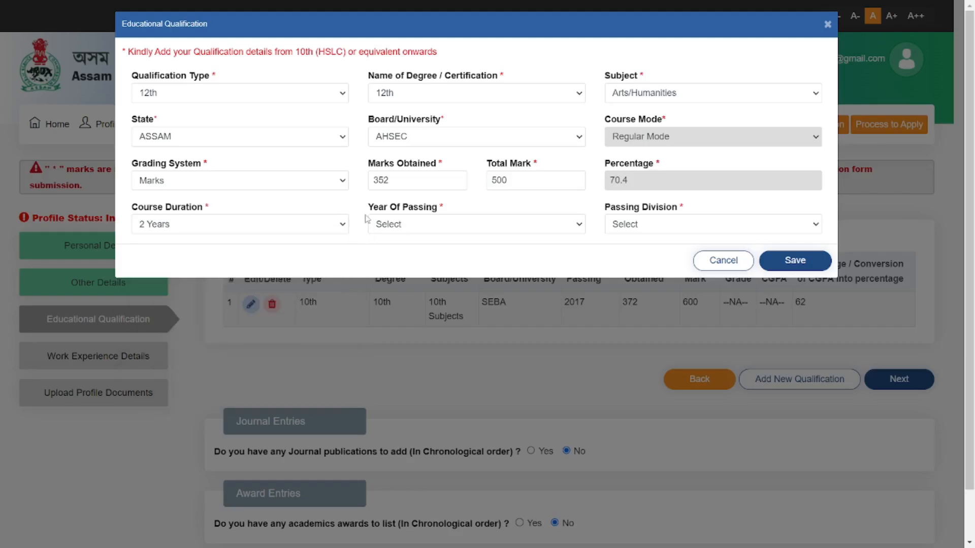
pyautogui.moveTo(382, 216); pyautogui.dragTo(452, 217)
pyautogui.click(420, 235)
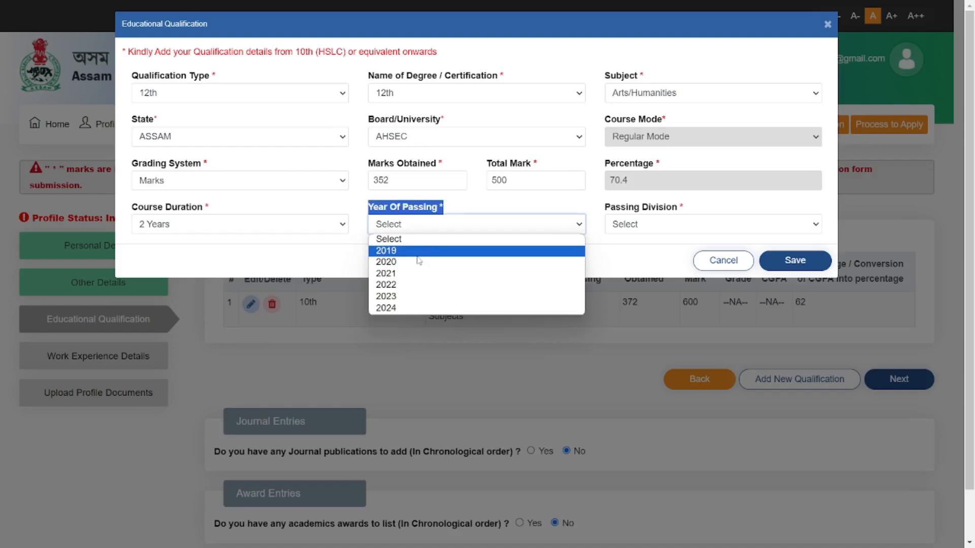
pyautogui.click(417, 253)
pyautogui.click(711, 224)
pyautogui.click(655, 249)
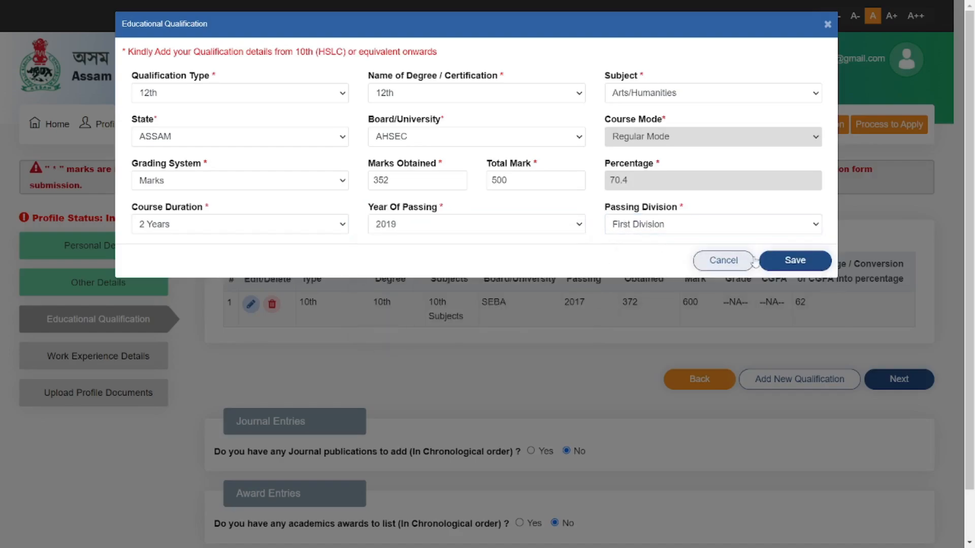
pyautogui.click(706, 266)
pyautogui.click(614, 100)
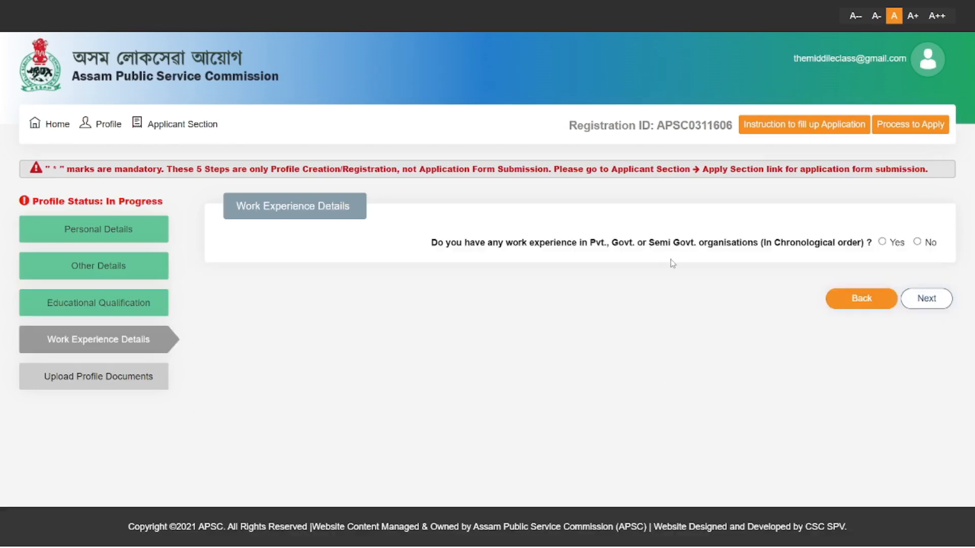
# Step: Answer No to having work experience and confirm it
pyautogui.moveTo(431, 250); pyautogui.dragTo(883, 240)
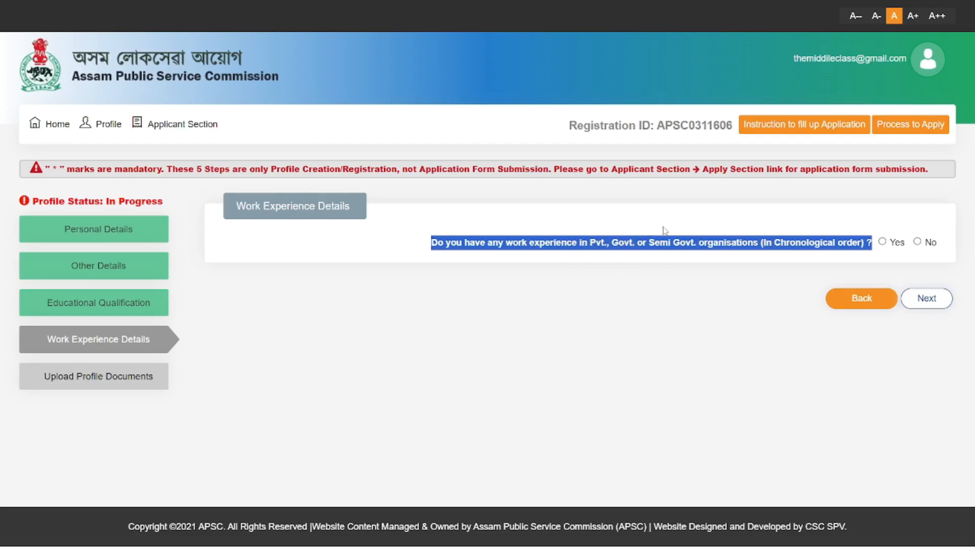
pyautogui.click(917, 242)
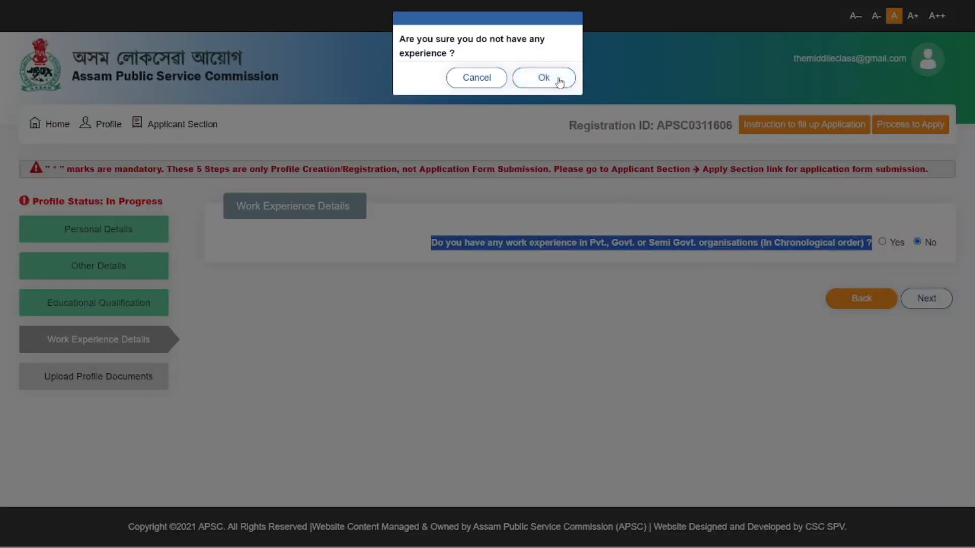
pyautogui.click(528, 77)
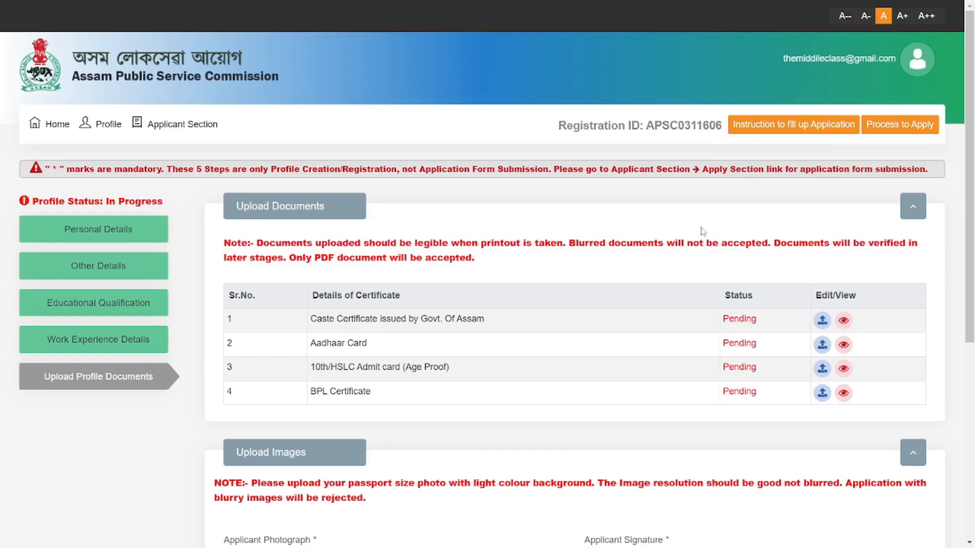
# Step: Confirm saving the uploaded photograph and signature to complete the profile
pyautogui.scroll(-3, 711, 232)
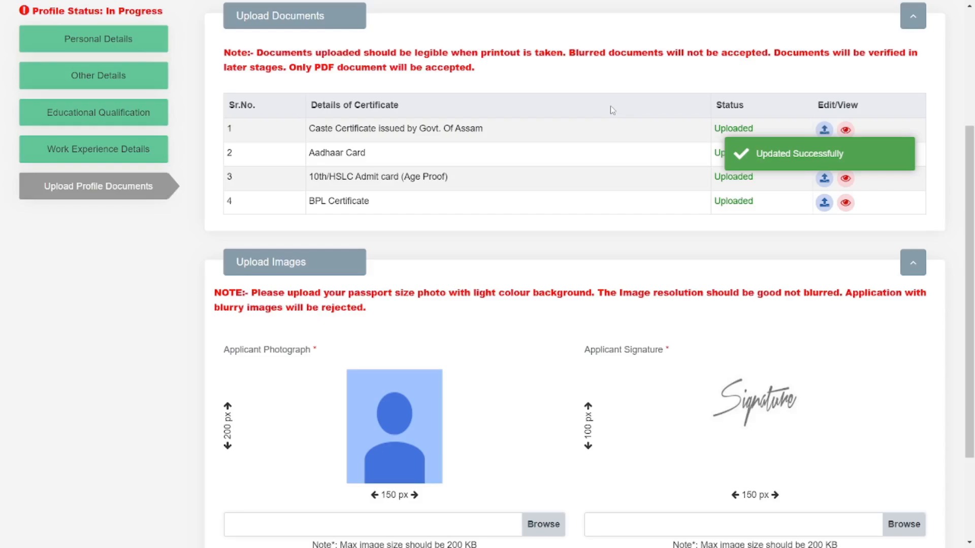
pyautogui.scroll(-3, 558, 121)
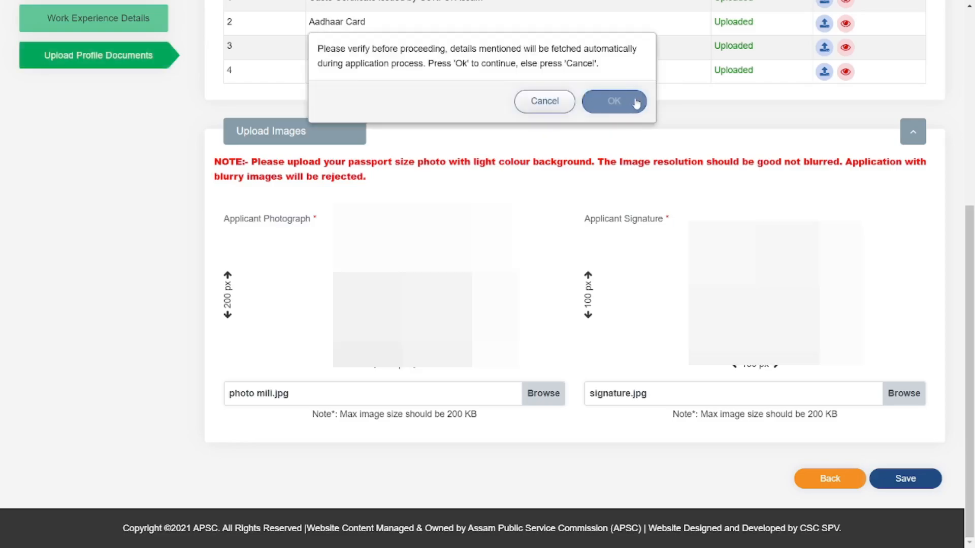
pyautogui.click(613, 100)
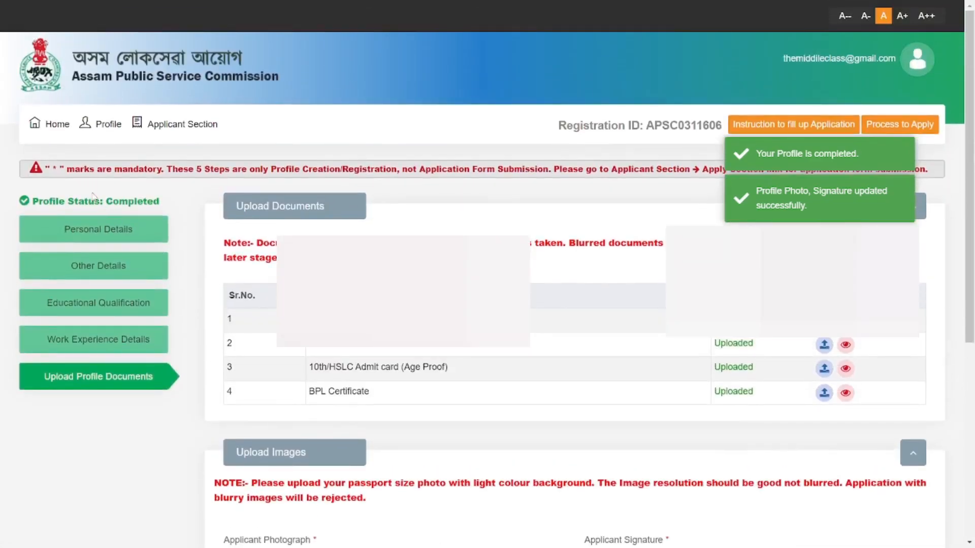
pyautogui.click(163, 122)
# Step: Go to the Apply Section and start applying for the Enforcement Inspector(EI) post
pyautogui.click(190, 150)
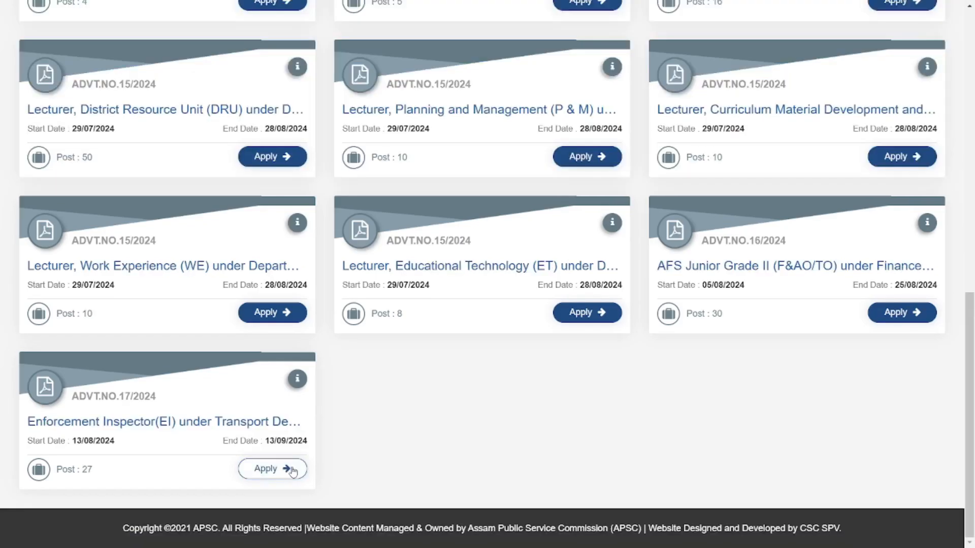
pyautogui.click(304, 466)
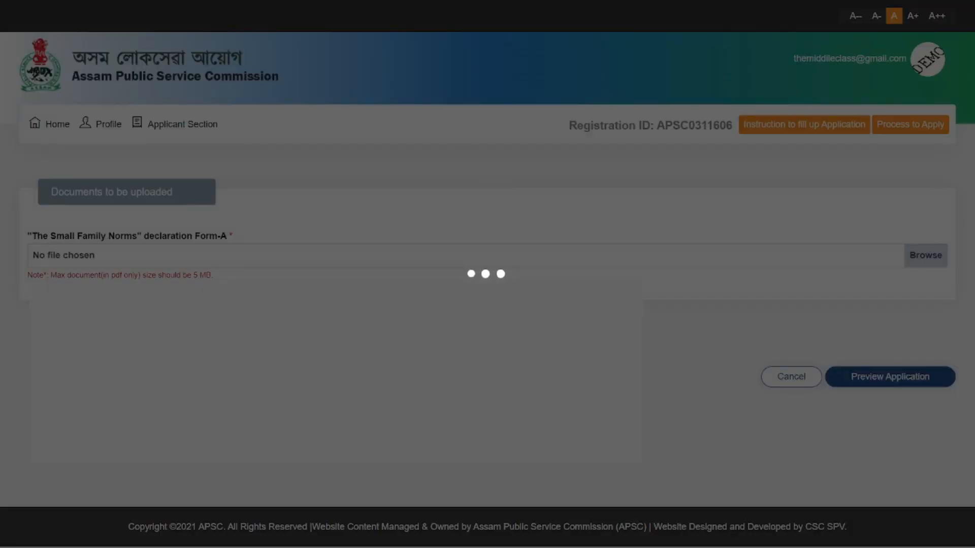
pyautogui.scroll(-3, 315, 102)
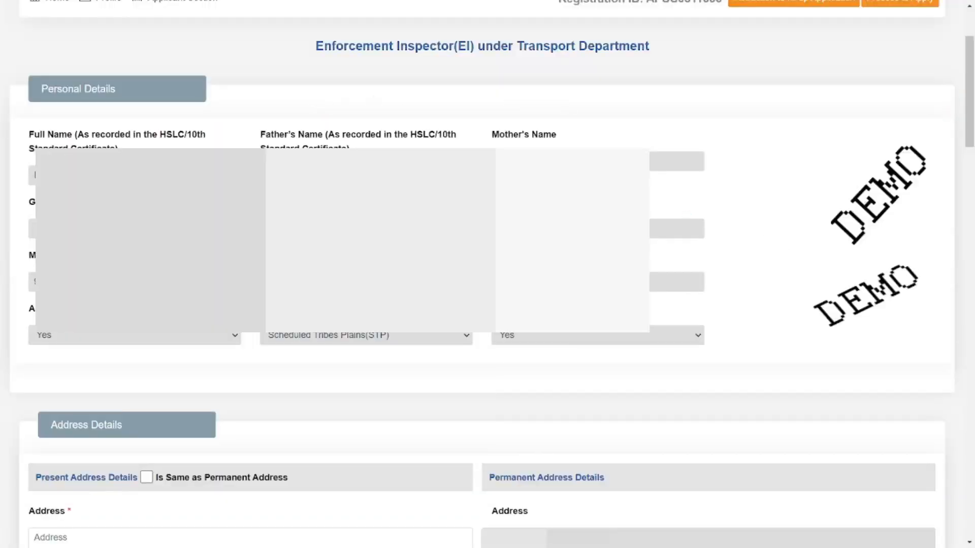
# Step: Tick 'Is Same as Permanent Address' for the present address
pyautogui.scroll(-7, 487, 275)
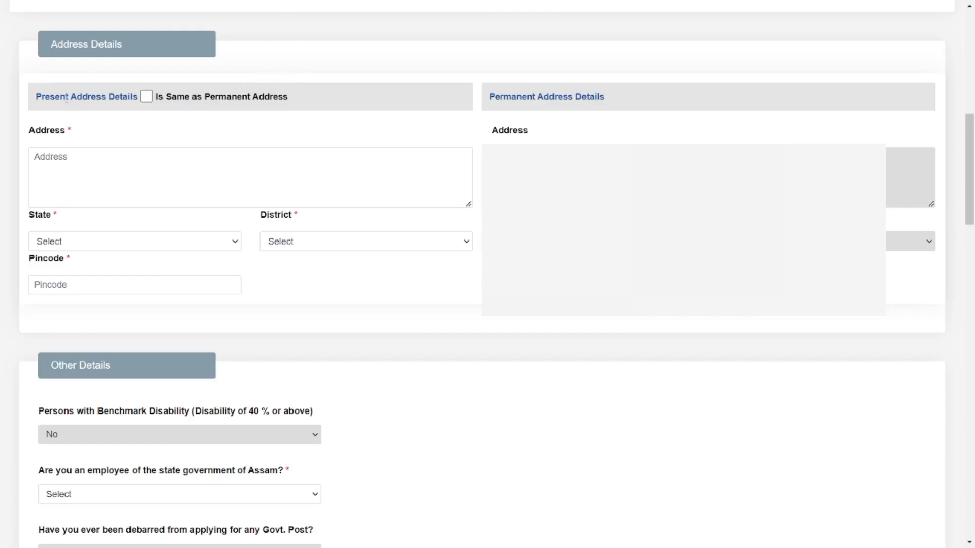
pyautogui.moveTo(37, 96); pyautogui.dragTo(289, 97)
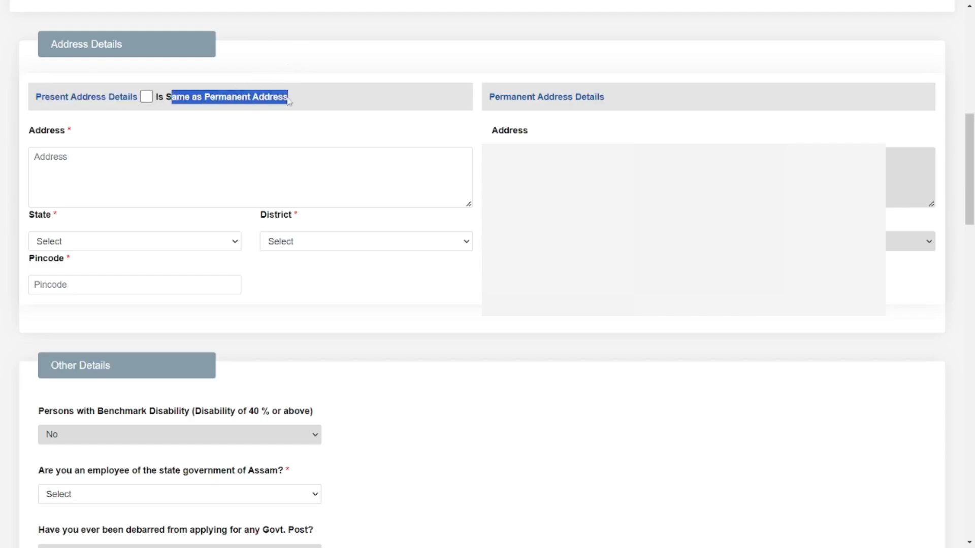
pyautogui.click(147, 97)
# Step: Answer No to being an employee of the Assam state government
pyautogui.scroll(-6, 471, 272)
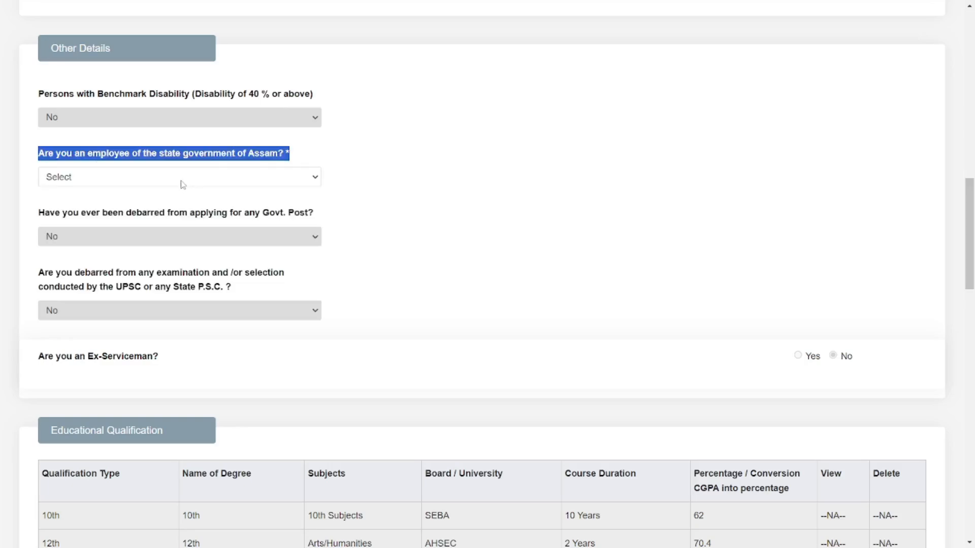
pyautogui.click(183, 185)
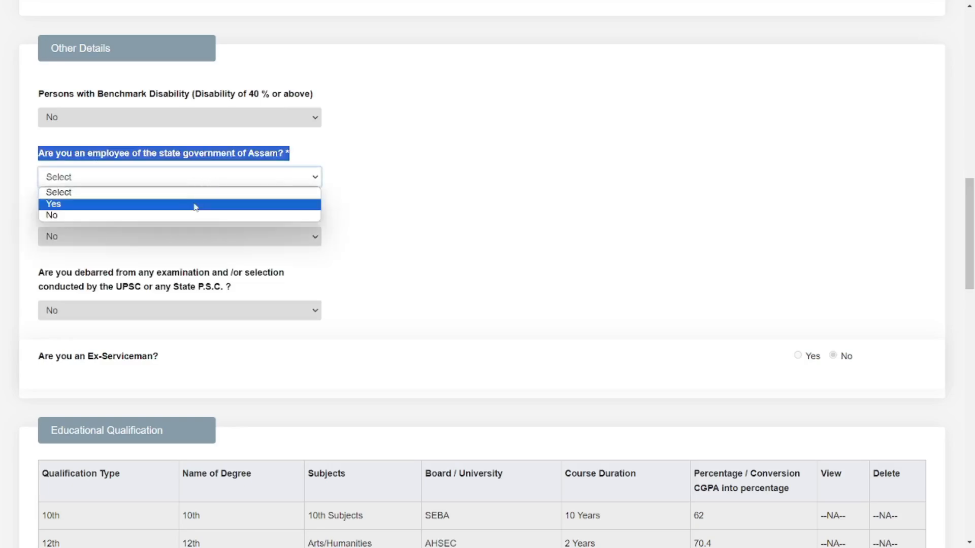
pyautogui.click(106, 221)
pyautogui.click(391, 198)
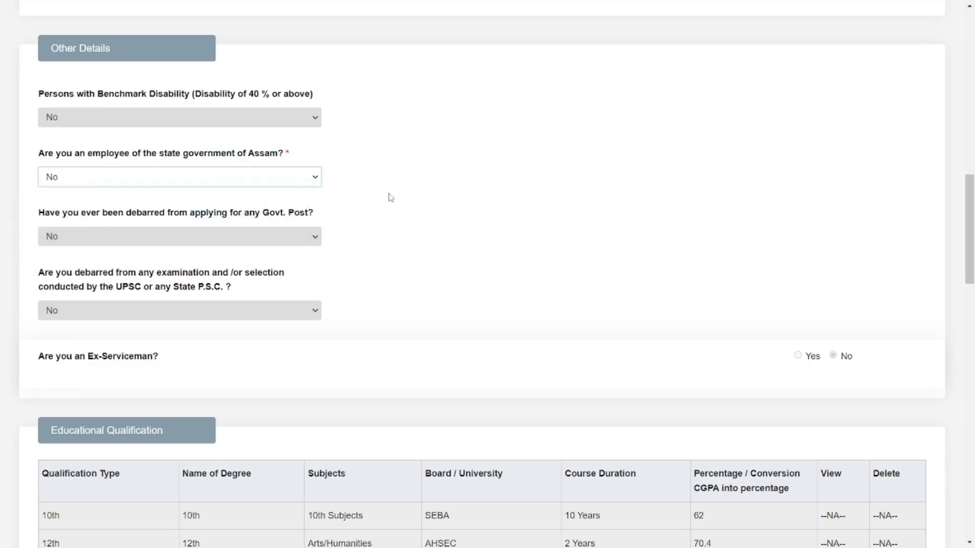
pyautogui.scroll(-7, 391, 198)
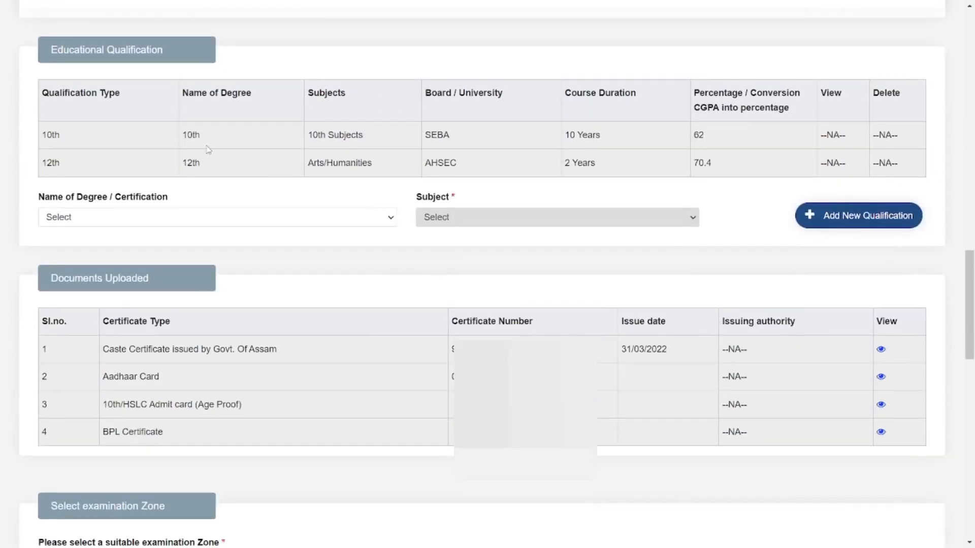
# Step: Choose Diploma in Mechanical Engineering as the degree with subject Mechanical Engineering
pyautogui.click(152, 217)
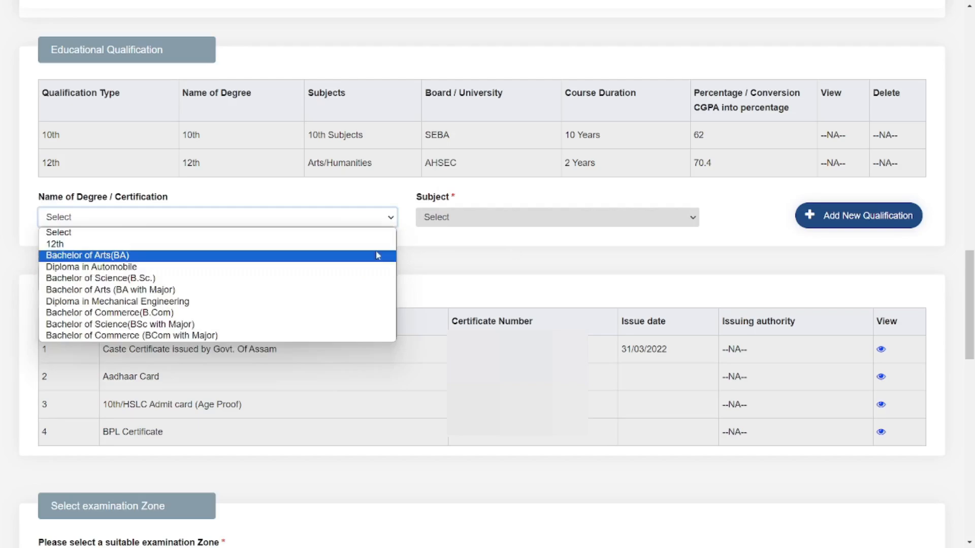
pyautogui.click(116, 268)
pyautogui.click(201, 220)
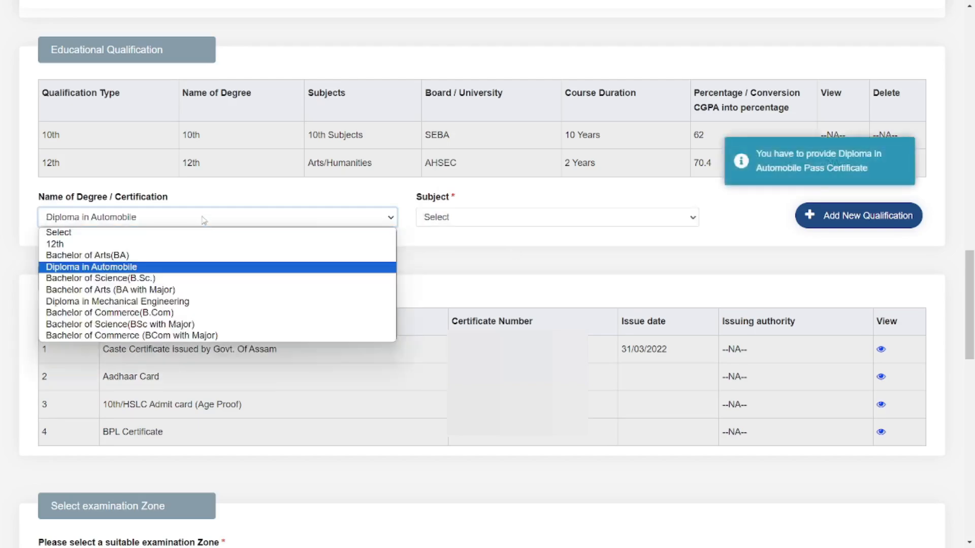
pyautogui.click(102, 301)
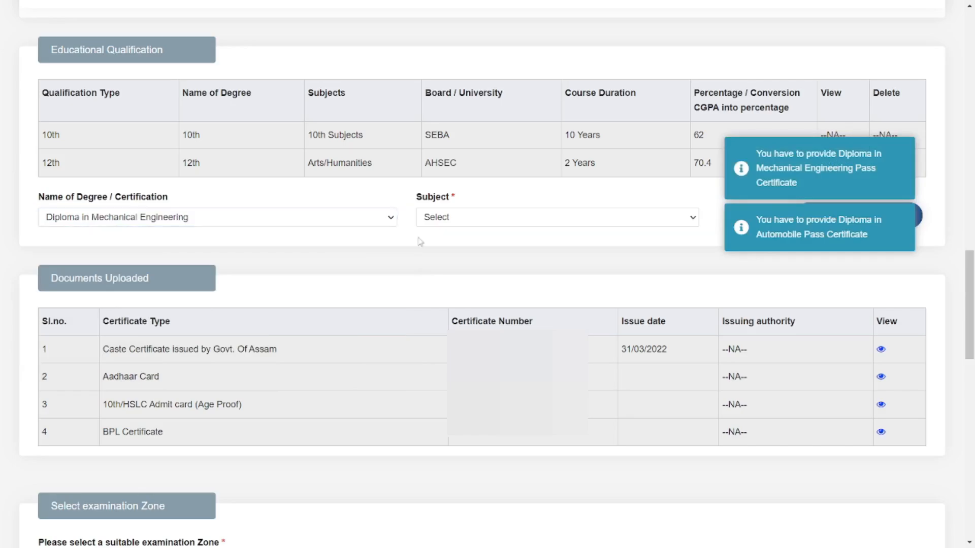
pyautogui.click(468, 223)
pyautogui.click(488, 245)
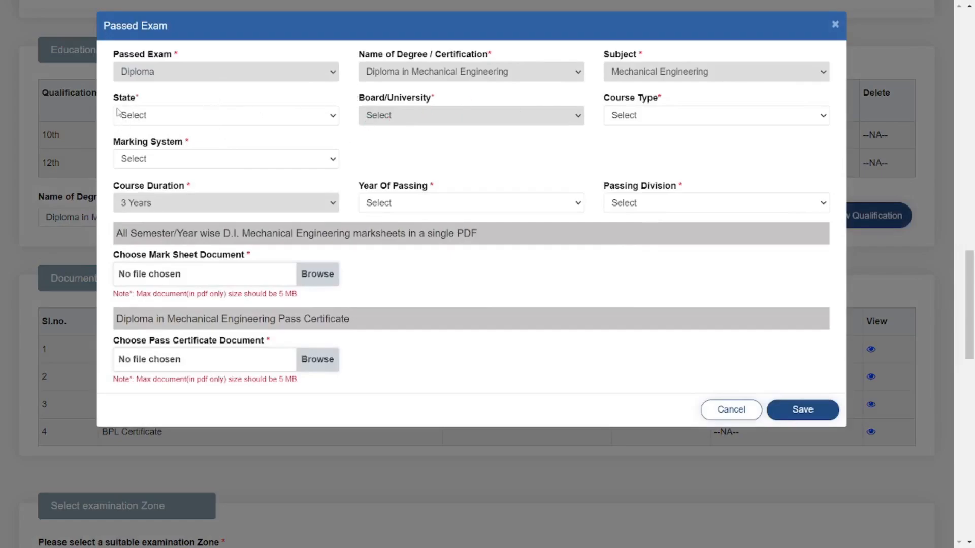
# Step: Set state ASSAM, board SCTE and course type Regular Mode
pyautogui.moveTo(113, 99); pyautogui.dragTo(152, 101)
pyautogui.click(147, 115)
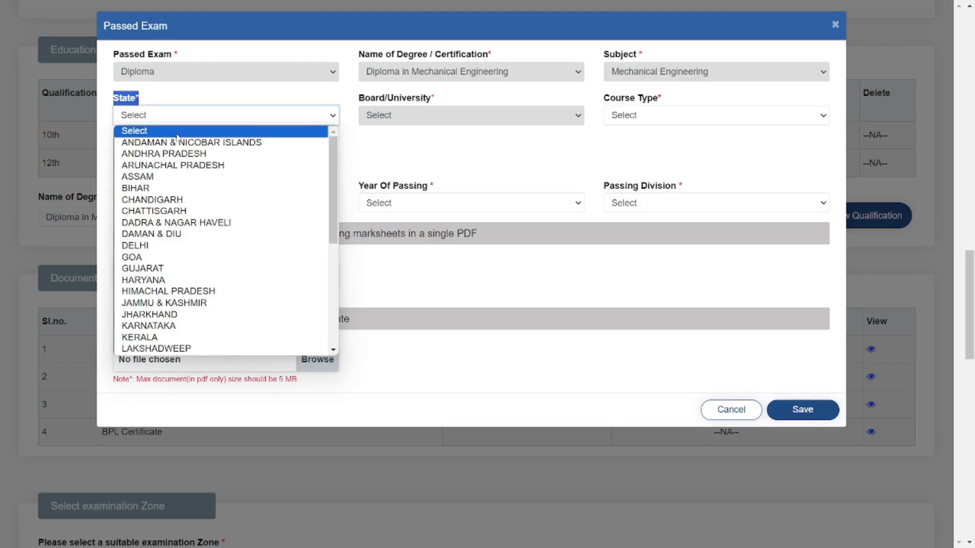
pyautogui.click(151, 177)
pyautogui.moveTo(359, 100); pyautogui.dragTo(479, 106)
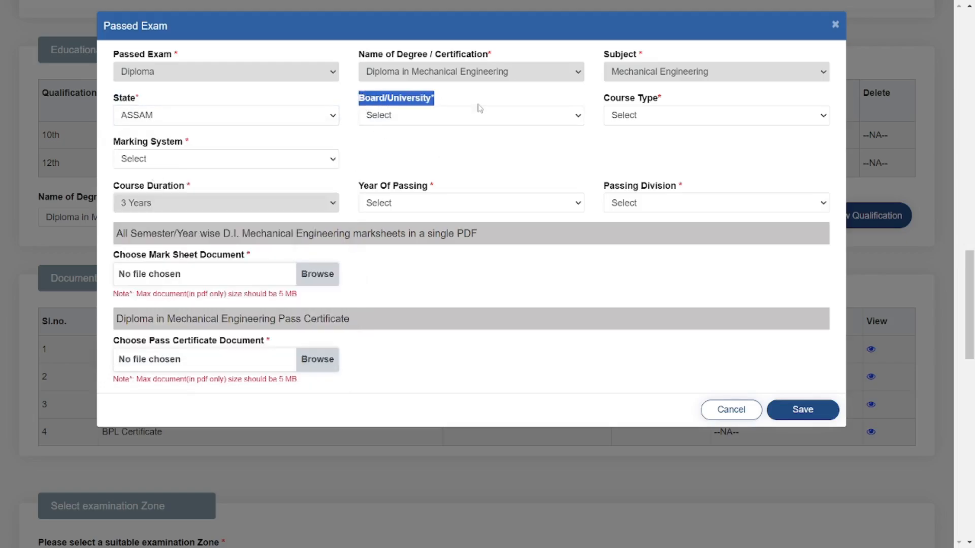
pyautogui.click(464, 115)
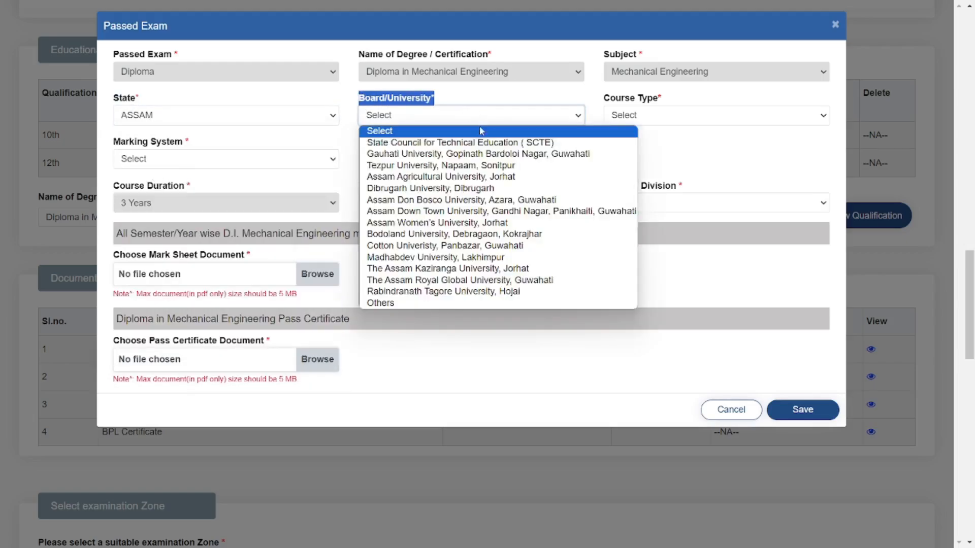
pyautogui.click(573, 147)
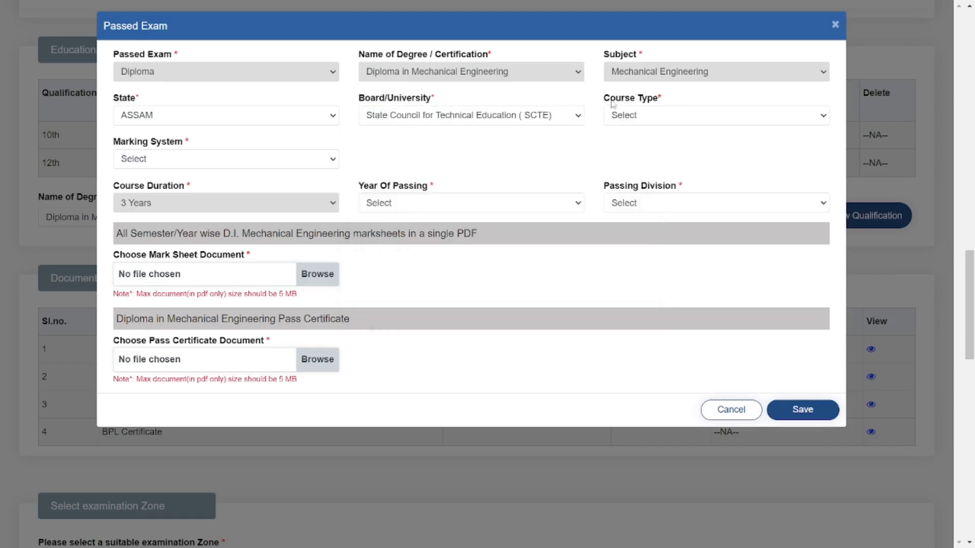
pyautogui.moveTo(605, 102); pyautogui.dragTo(670, 104)
pyautogui.click(666, 117)
pyautogui.click(660, 142)
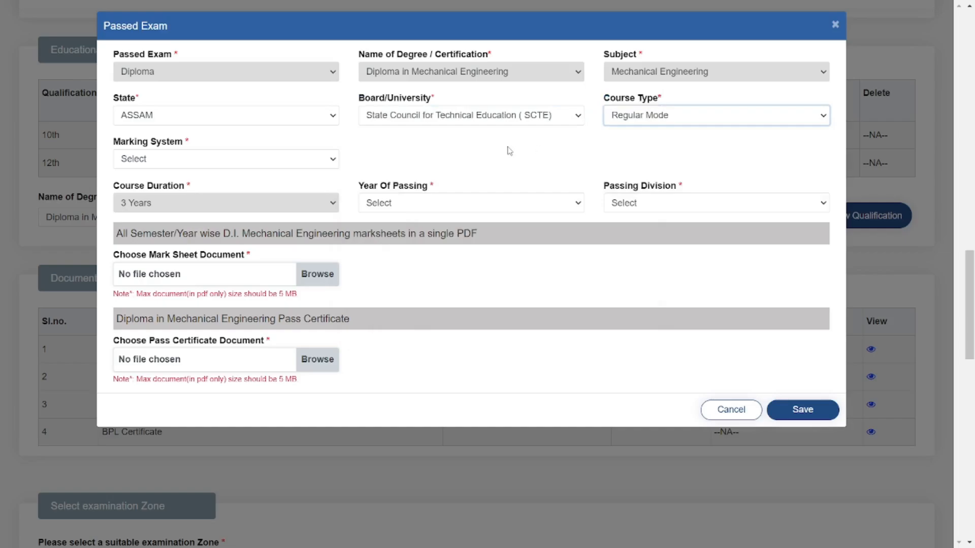
# Step: Select CGPA as the marking system and enter the CGPA and percentage conversion
pyautogui.moveTo(116, 143); pyautogui.dragTo(198, 147)
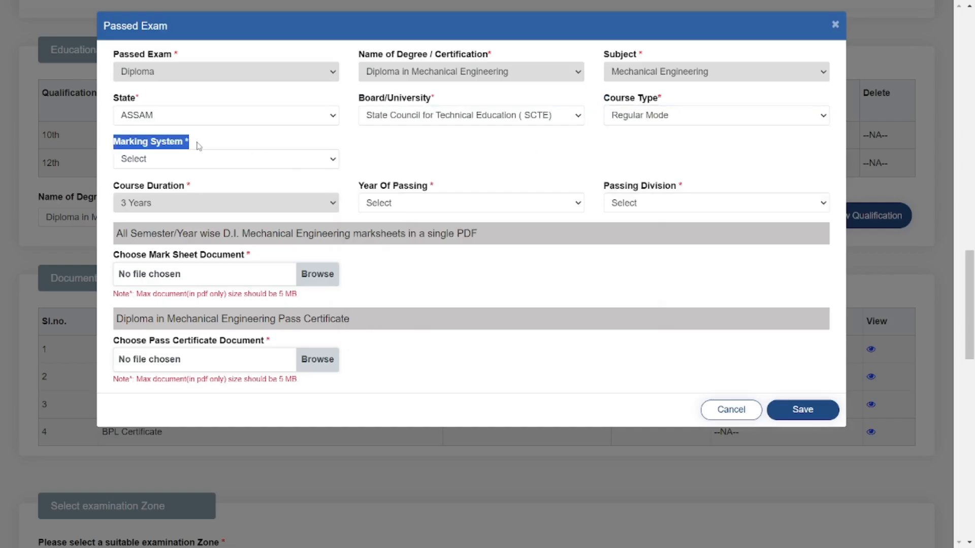
pyautogui.click(188, 161)
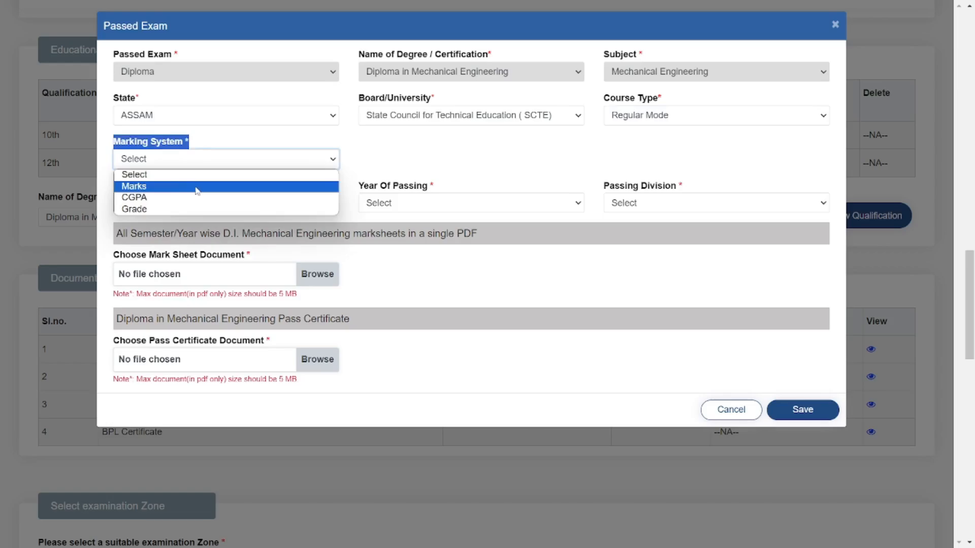
pyautogui.click(187, 198)
pyautogui.click(371, 174)
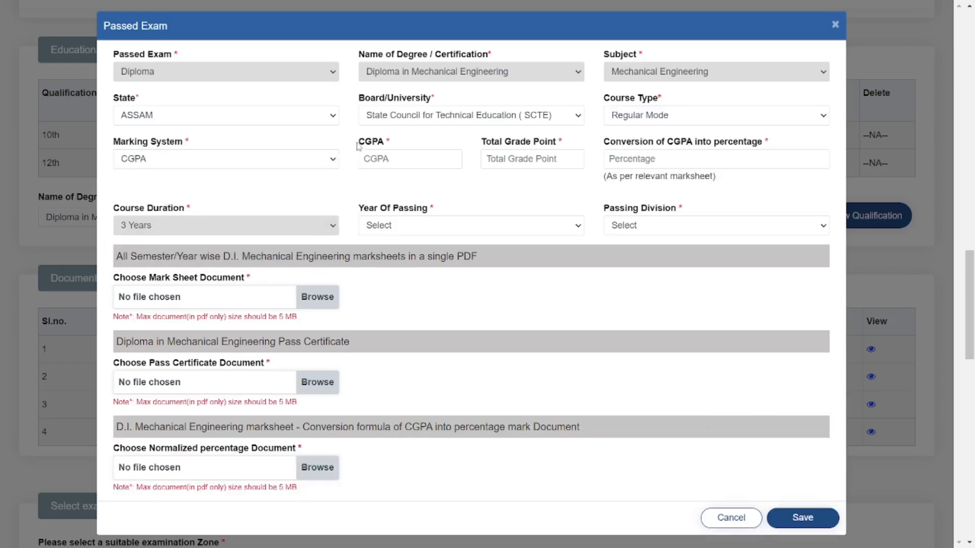
pyautogui.moveTo(358, 144); pyautogui.dragTo(404, 148)
pyautogui.click(392, 156)
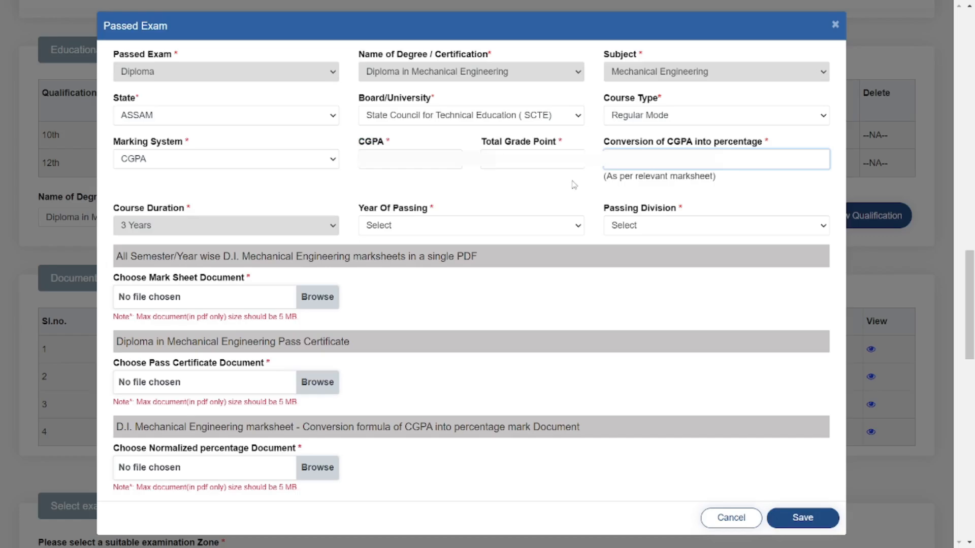
pyautogui.click(573, 179)
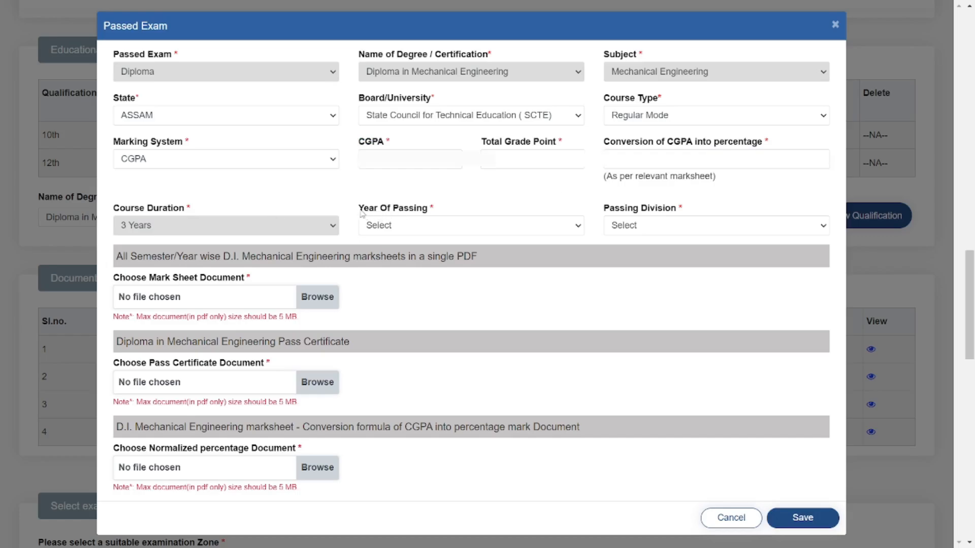
# Step: Set passing year 2022 and First Division, then save the diploma details
pyautogui.moveTo(361, 212); pyautogui.dragTo(442, 212)
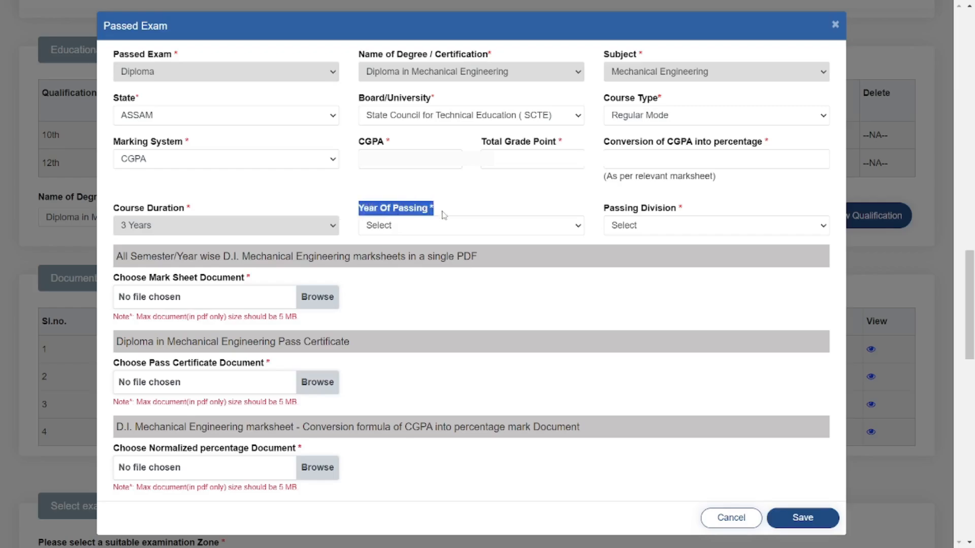
pyautogui.click(442, 228)
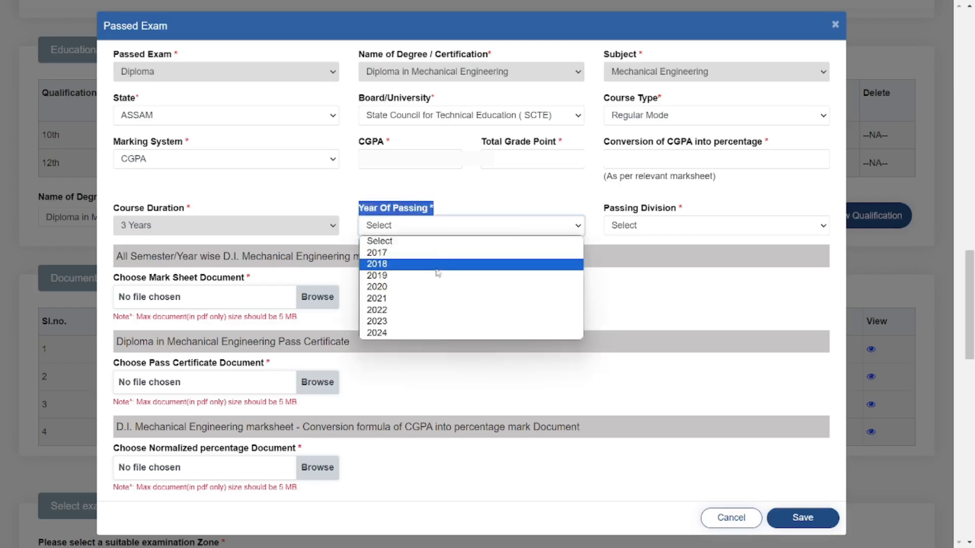
pyautogui.click(405, 314)
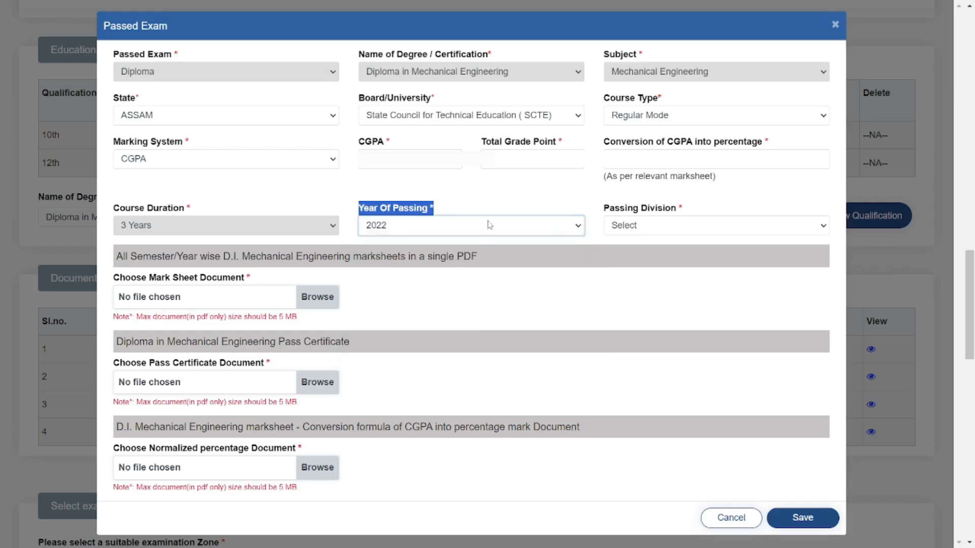
pyautogui.click(494, 204)
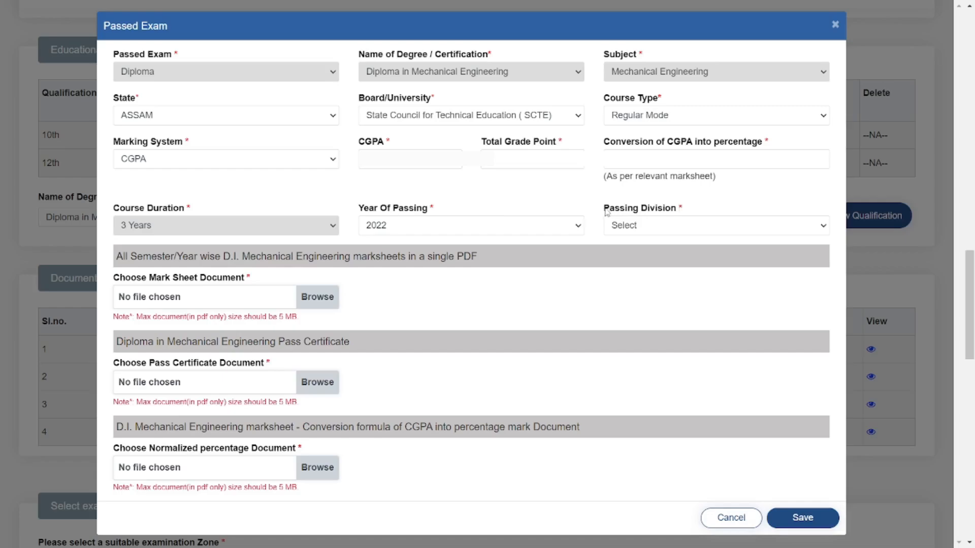
pyautogui.click(630, 225)
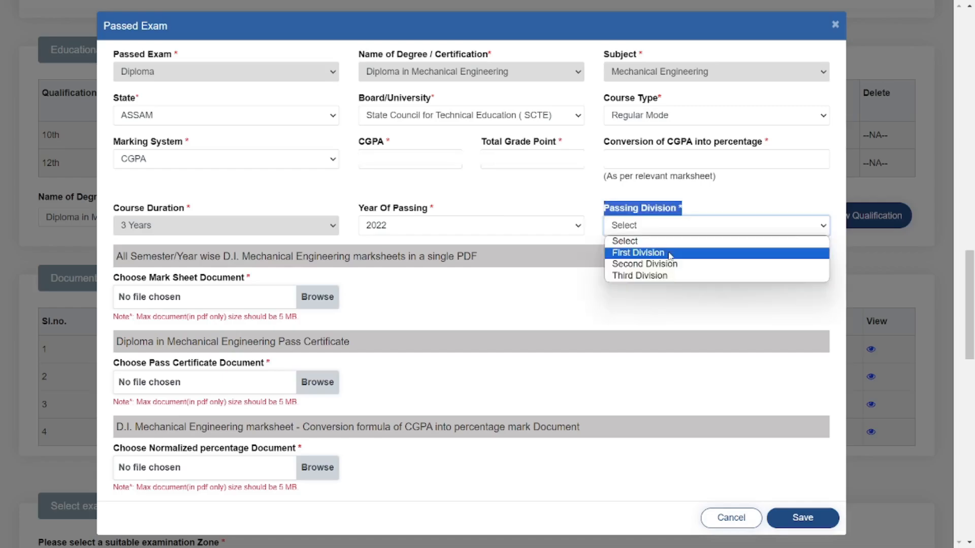
pyautogui.click(669, 254)
pyautogui.click(611, 291)
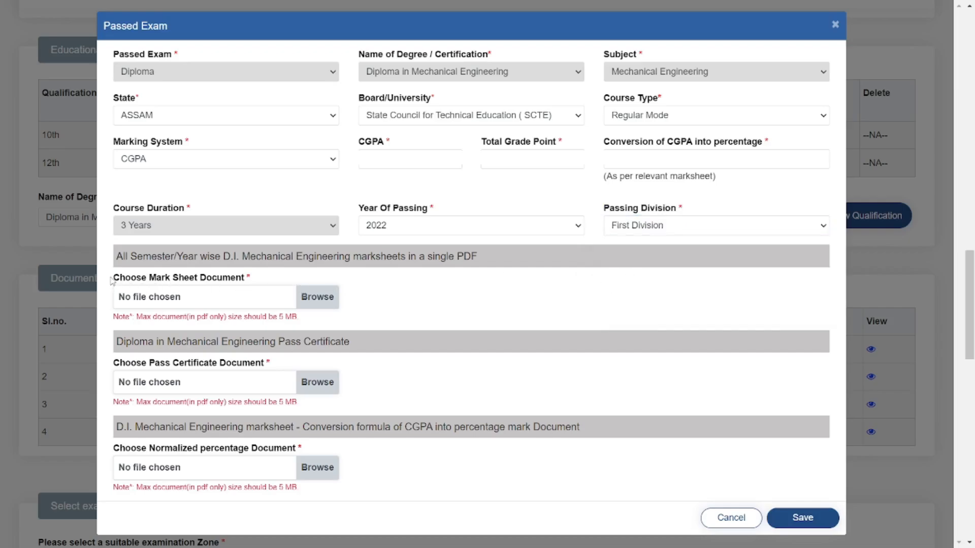
pyautogui.moveTo(112, 281); pyautogui.dragTo(263, 282)
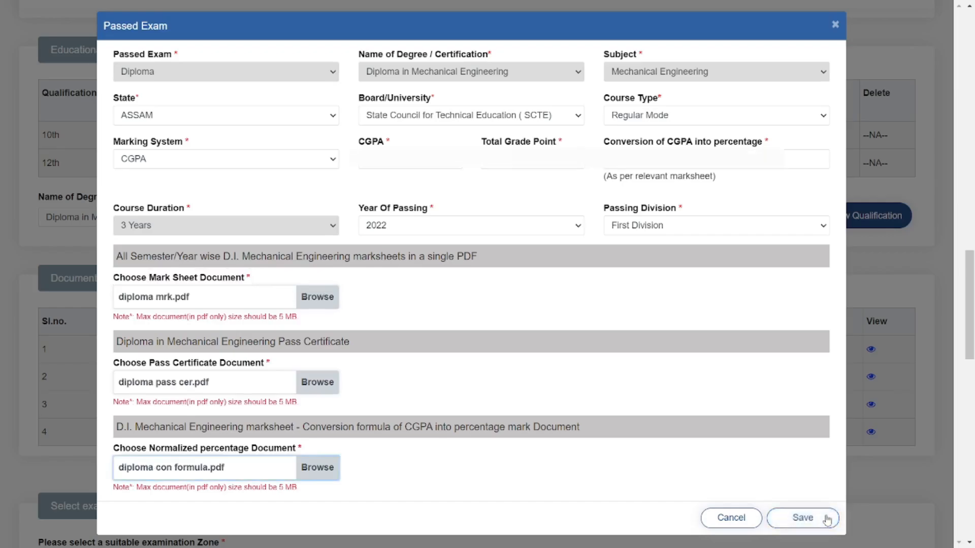
pyautogui.click(827, 519)
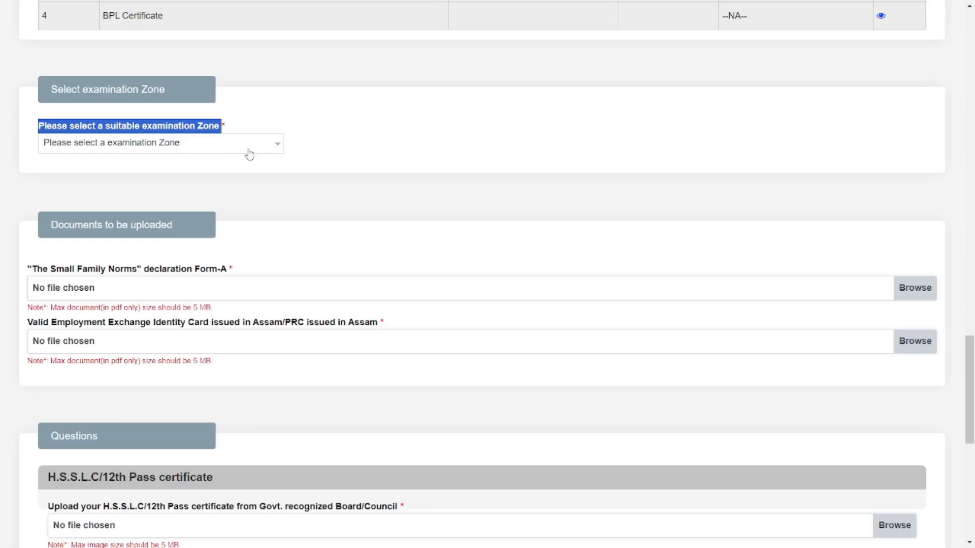
# Step: Choose Jorhat as the examination zone
pyautogui.click(249, 153)
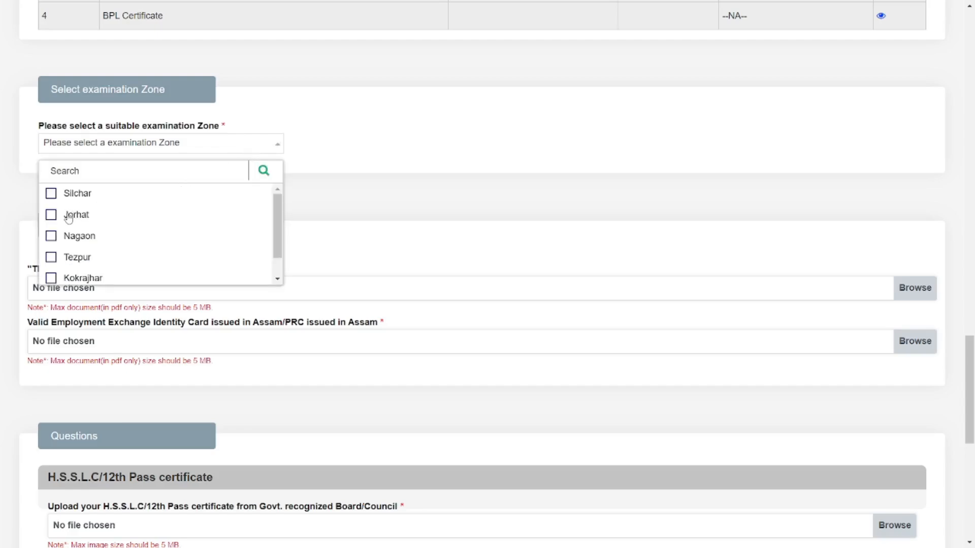
pyautogui.scroll(-1, 87, 213)
pyautogui.scroll(1, 103, 222)
pyautogui.click(52, 216)
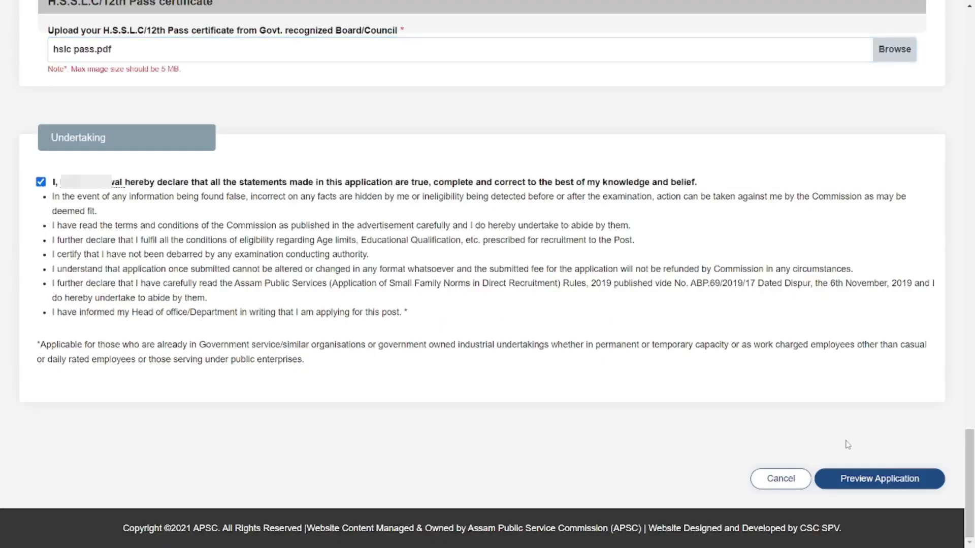
# Step: Review the Enforcement Inspector application preview, then submit it and confirm the final submission
pyautogui.click(873, 474)
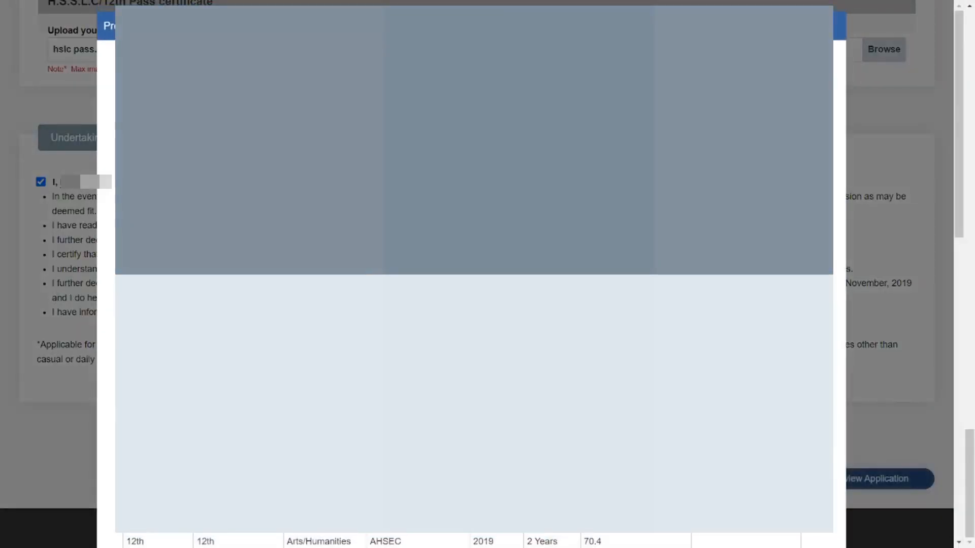
pyautogui.scroll(-6, 472, 539)
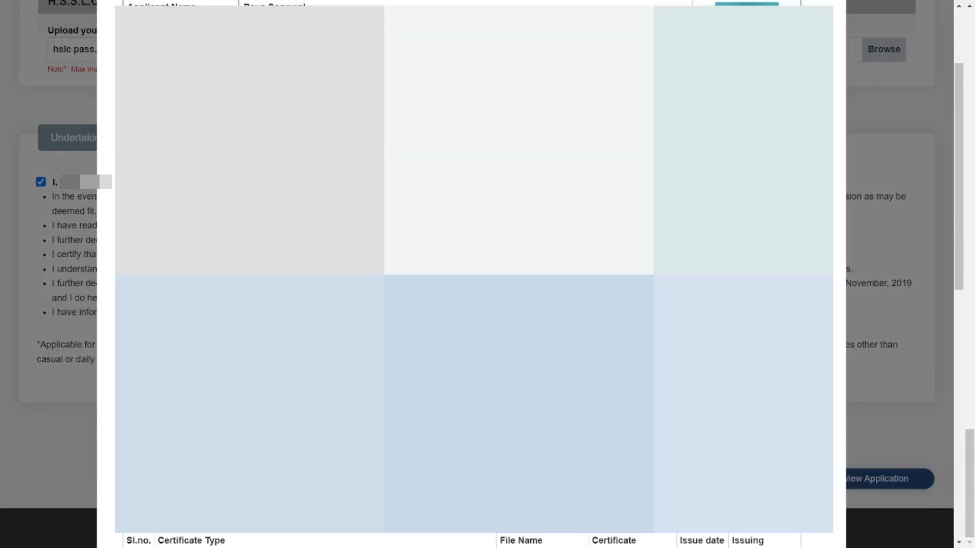
pyautogui.scroll(-5, 474, 274)
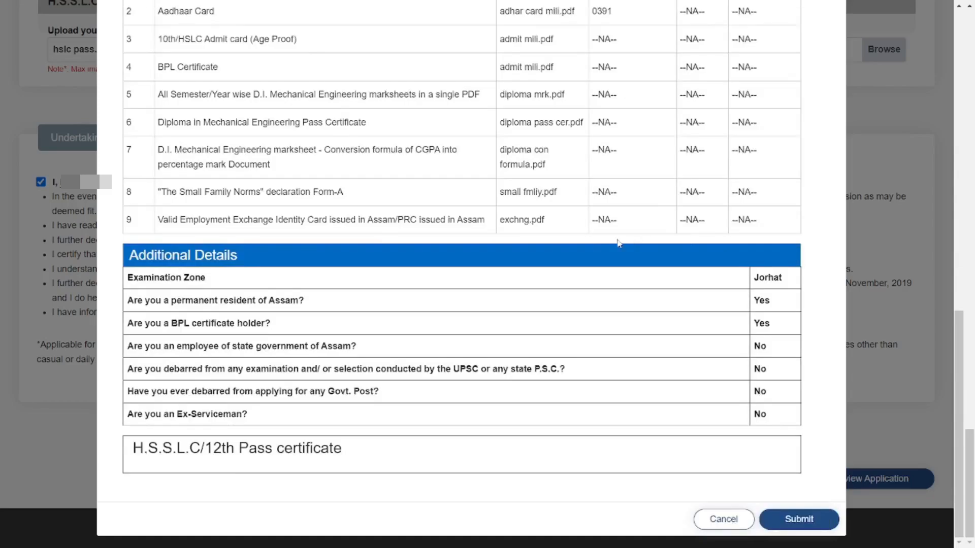
pyautogui.click(805, 516)
pyautogui.click(633, 113)
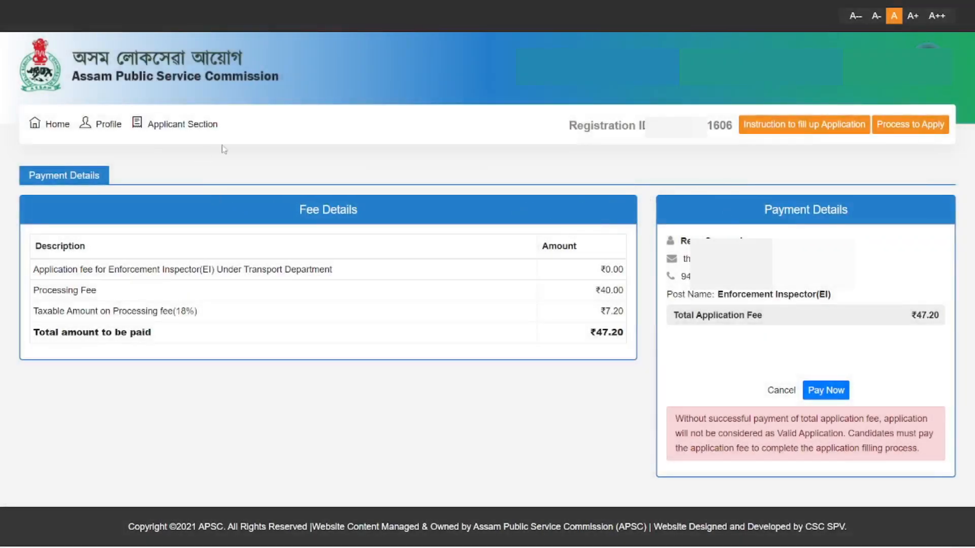
# Step: Pay the fee by payment gateway with CANARA BANK PG, accepting the refund terms, and proceed
pyautogui.click(825, 390)
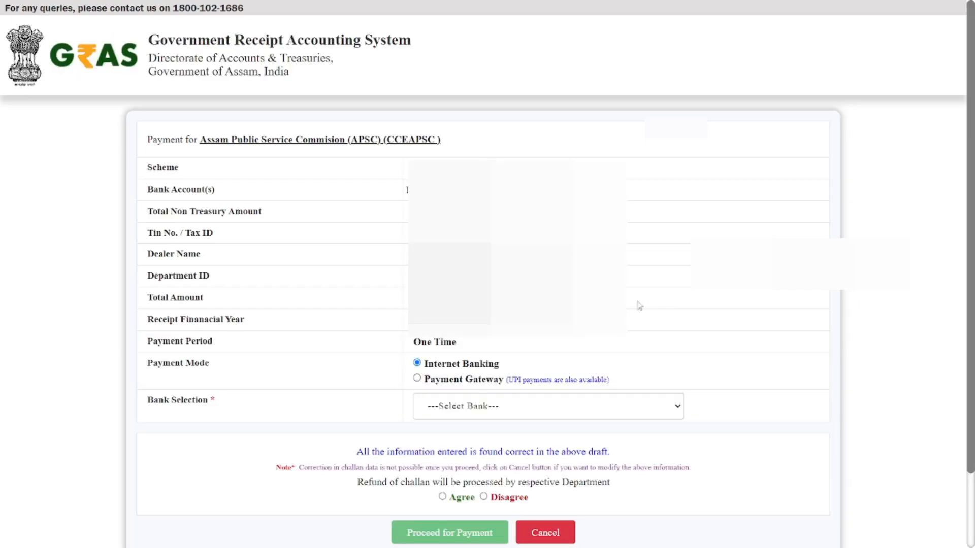
pyautogui.scroll(-2, 730, 203)
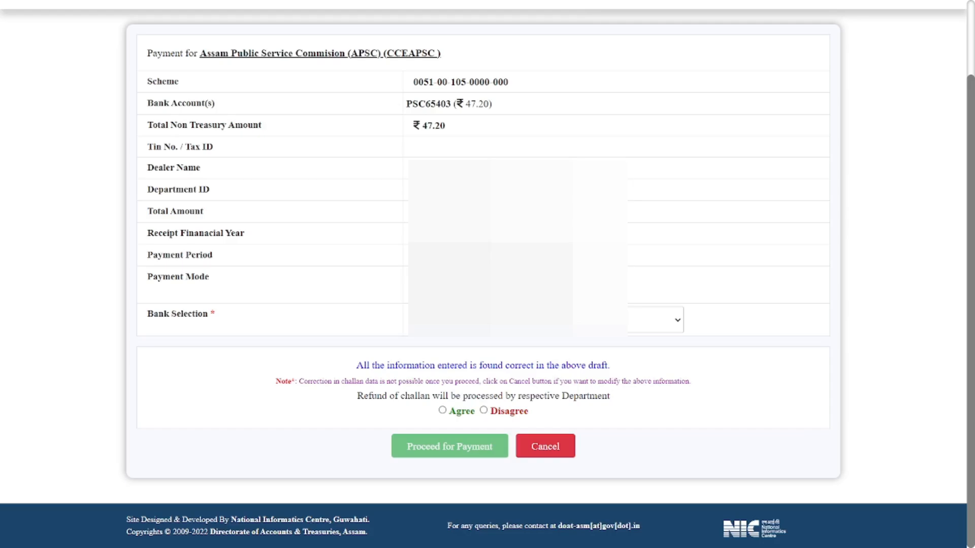
pyautogui.click(548, 320)
pyautogui.click(501, 349)
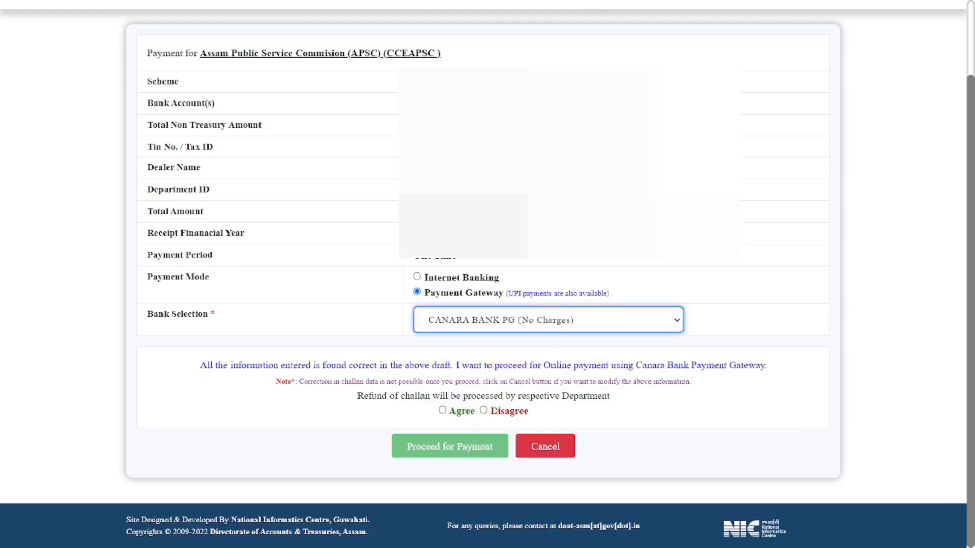
pyautogui.click(451, 409)
pyautogui.click(464, 446)
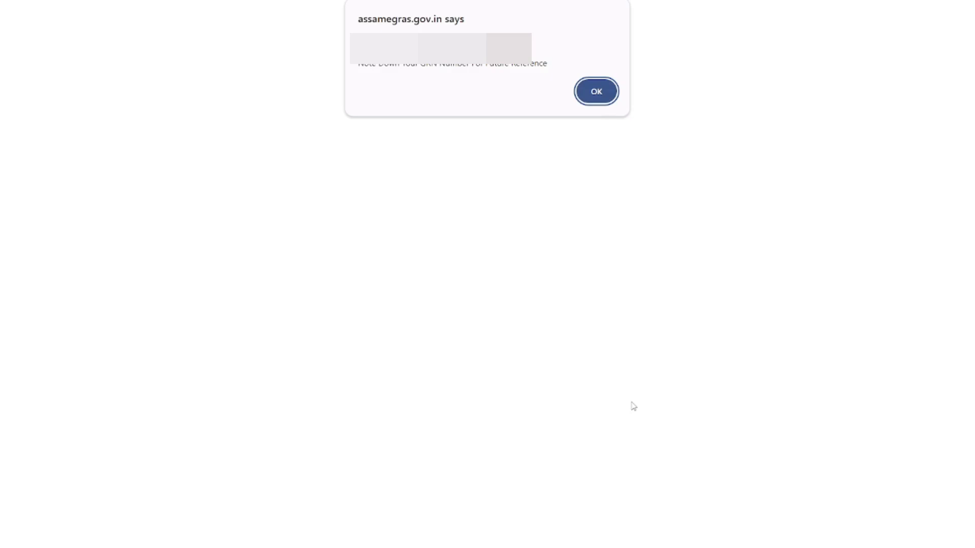
# Step: Acknowledge the GRN notice, accept the gateway terms, and generate a UPI QR code for ₹47.20
pyautogui.click(596, 91)
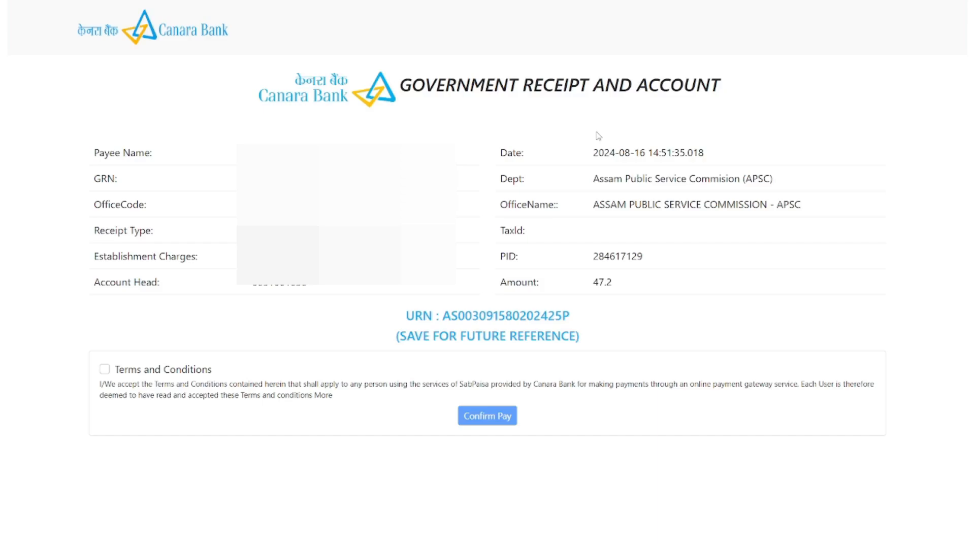
pyautogui.click(104, 370)
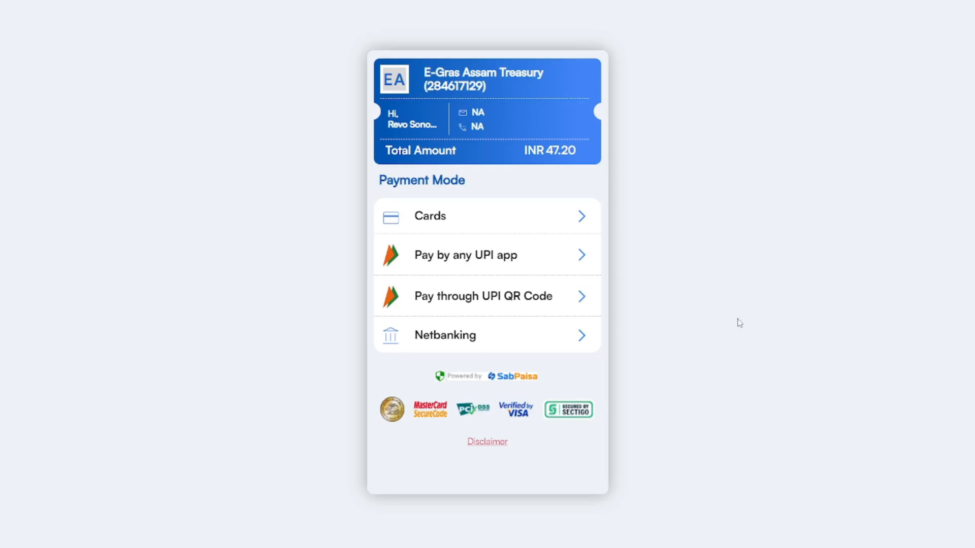
pyautogui.click(582, 296)
pyautogui.click(567, 253)
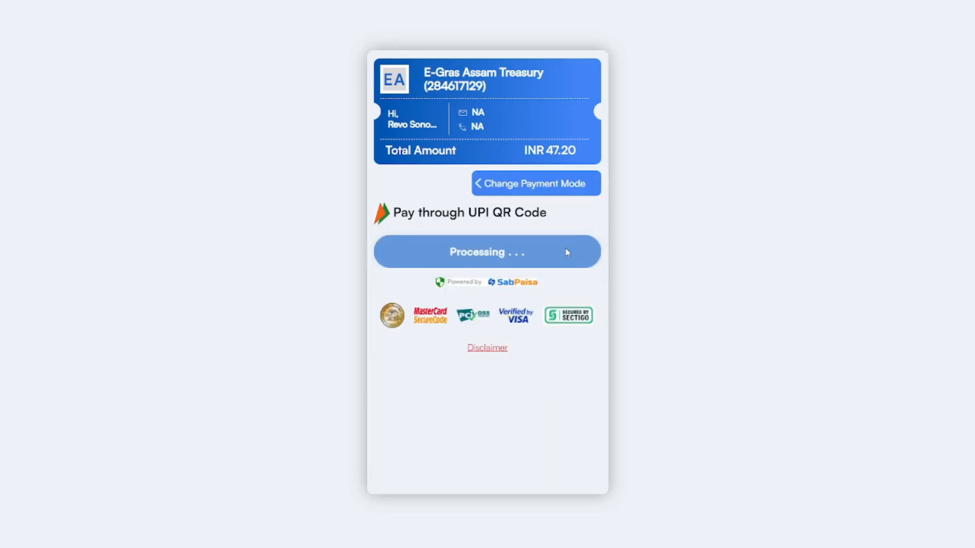